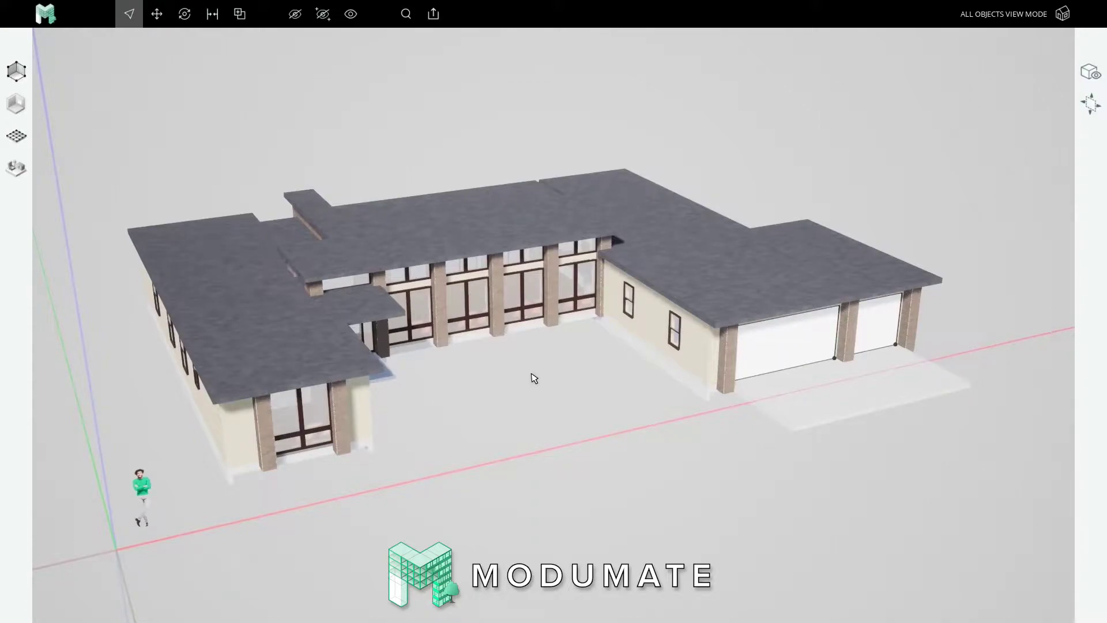
Step: Cycle the house through the Separators, Surface Graph and All Objects view modes, ending in Massing Graph view mode
right_drag(531, 374, 535, 345)
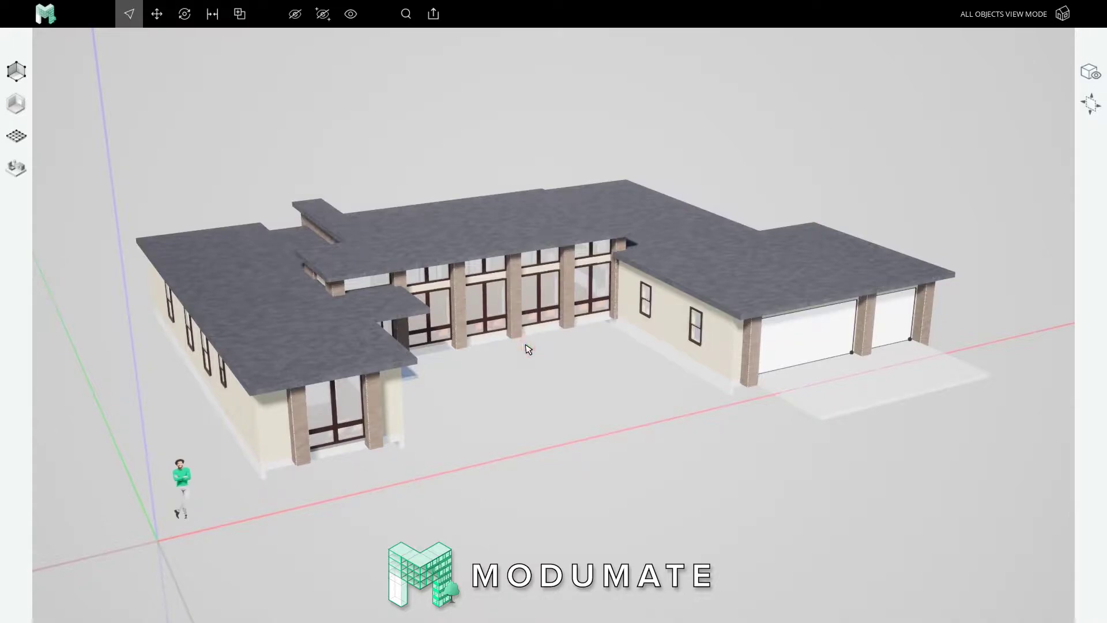
key(1)
key(2)
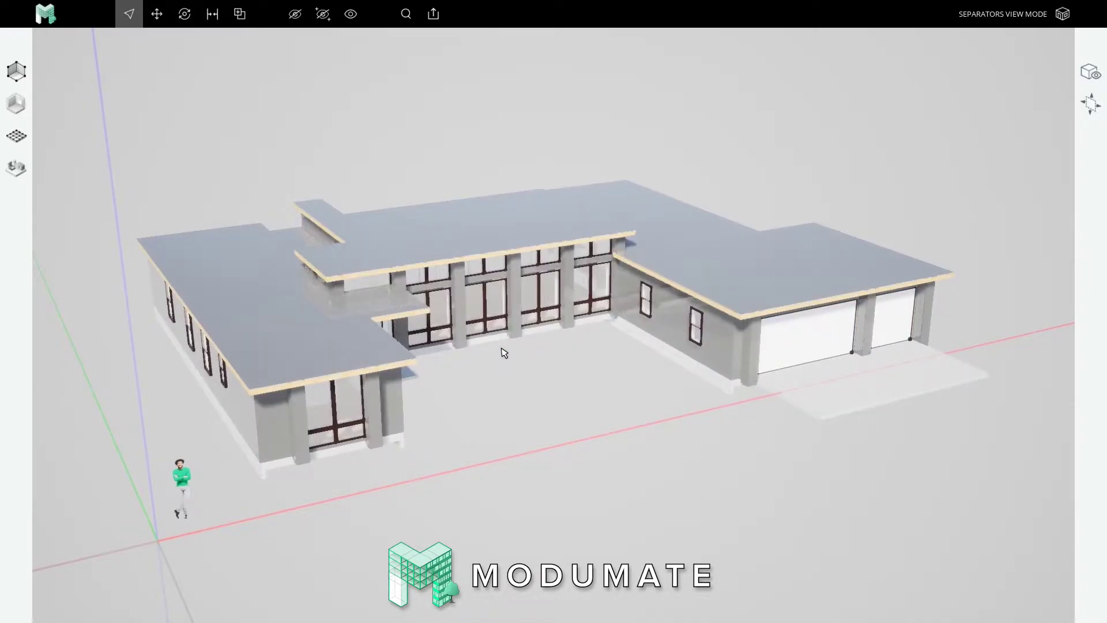
key(Tab)
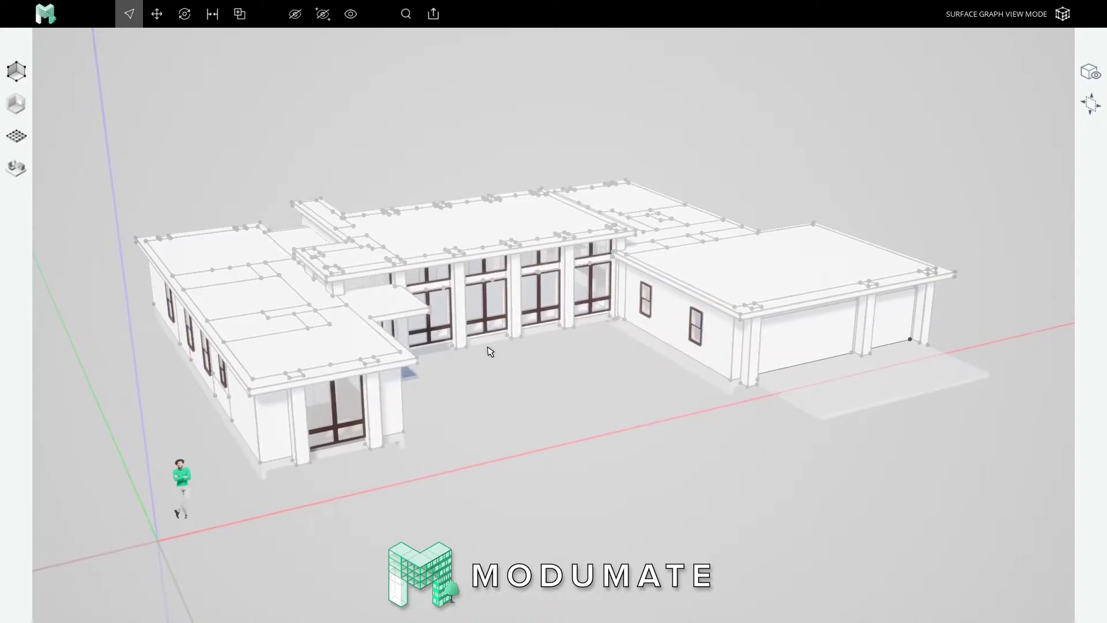
key(Tab)
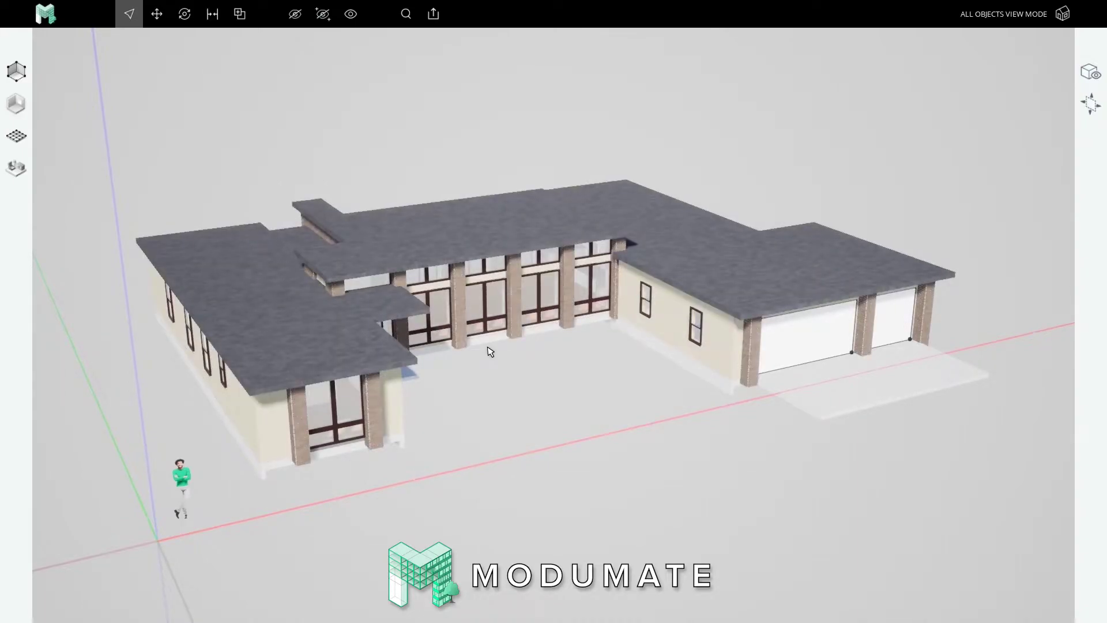
key(Tab)
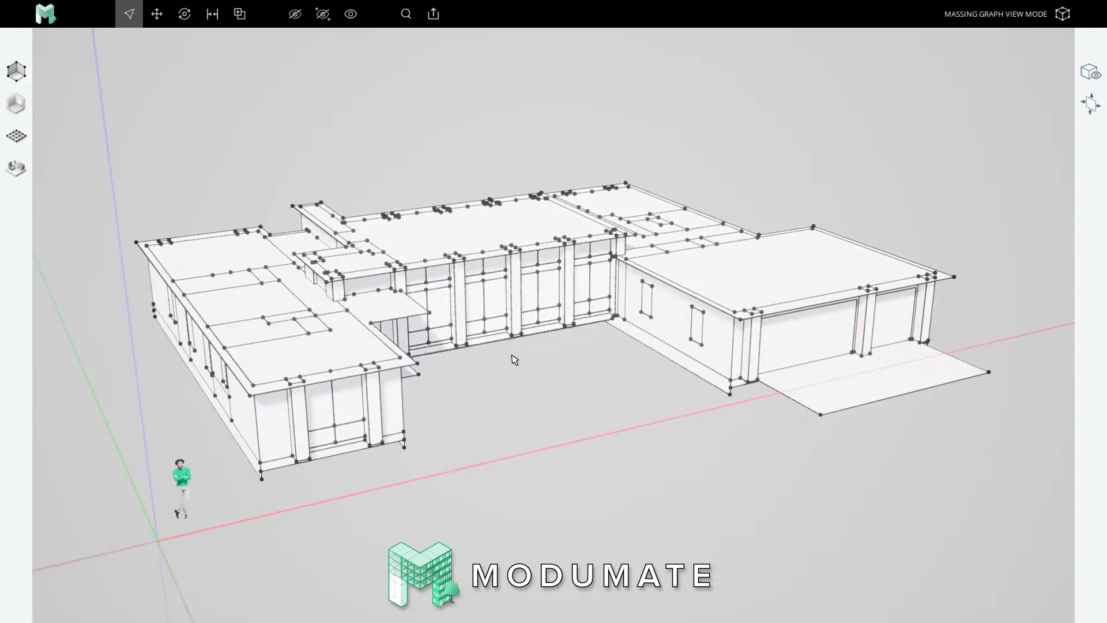
Step: Compare the house's massing graph with its separators, surface graph and full-object views, and return to Massing Graph view mode
scroll(513, 363, up, 2)
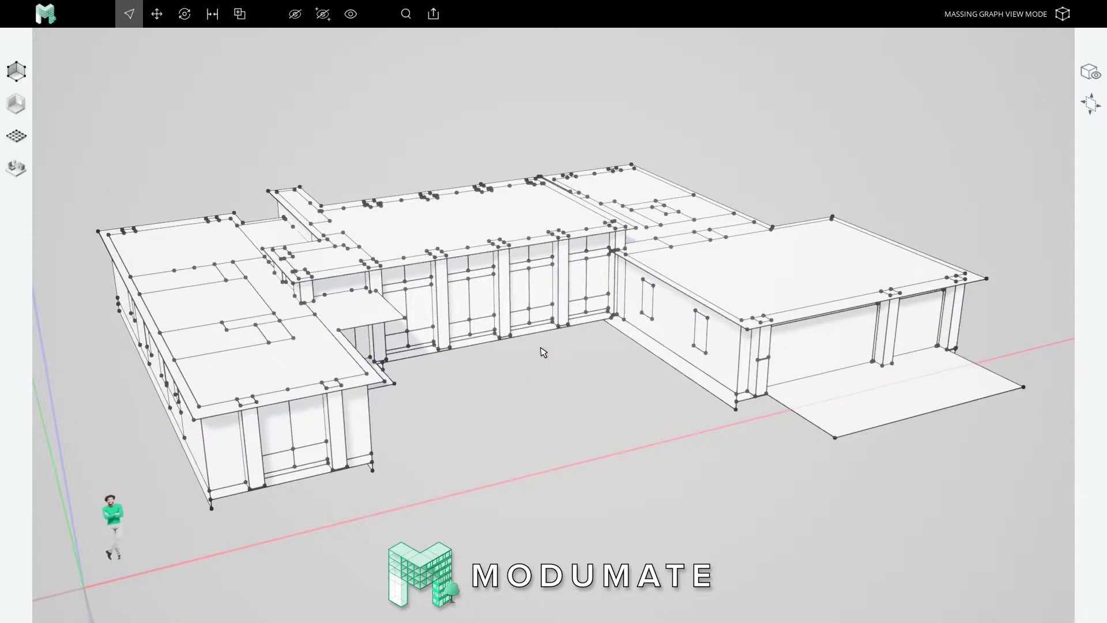
right_drag(540, 348, 553, 347)
middle_drag(553, 347, 536, 328)
scroll(536, 329, up, 3)
scroll(548, 350, down, 3)
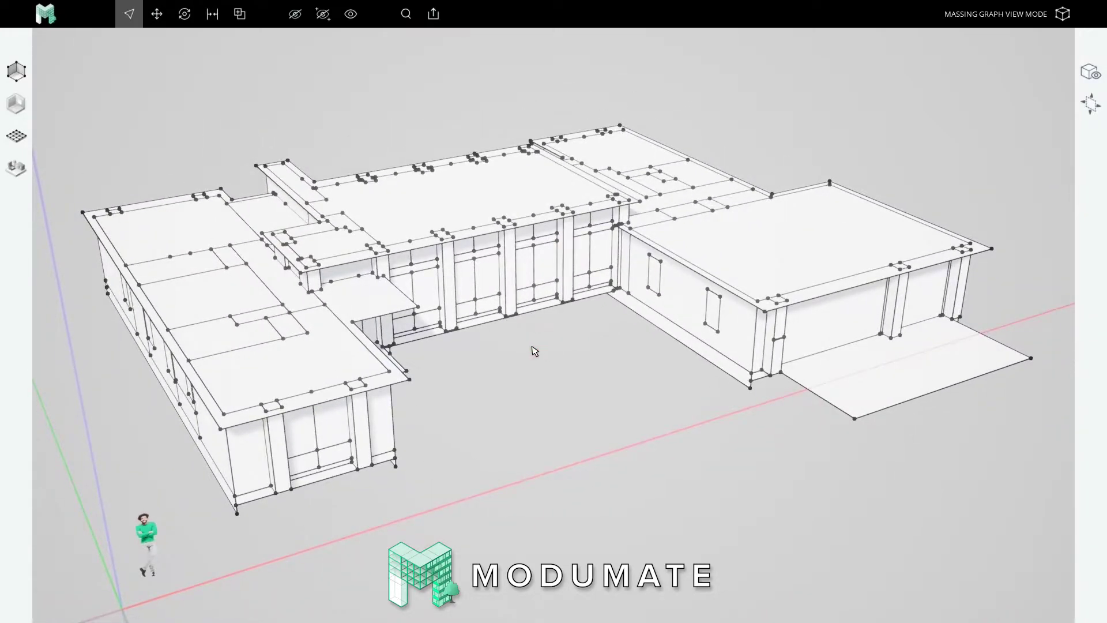
key(Tab)
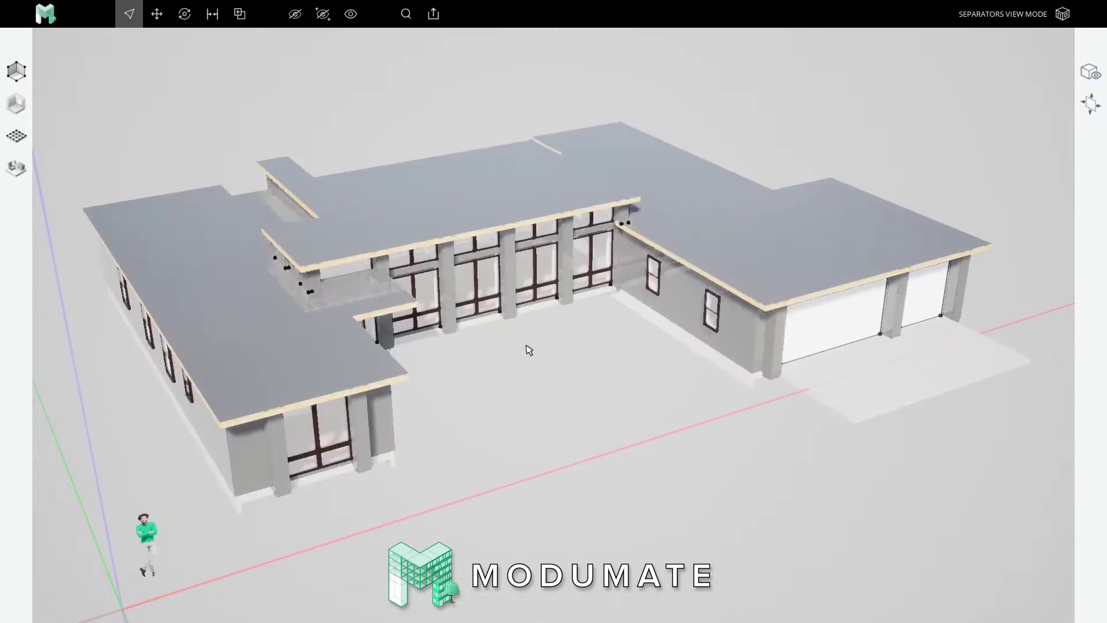
key(Tab)
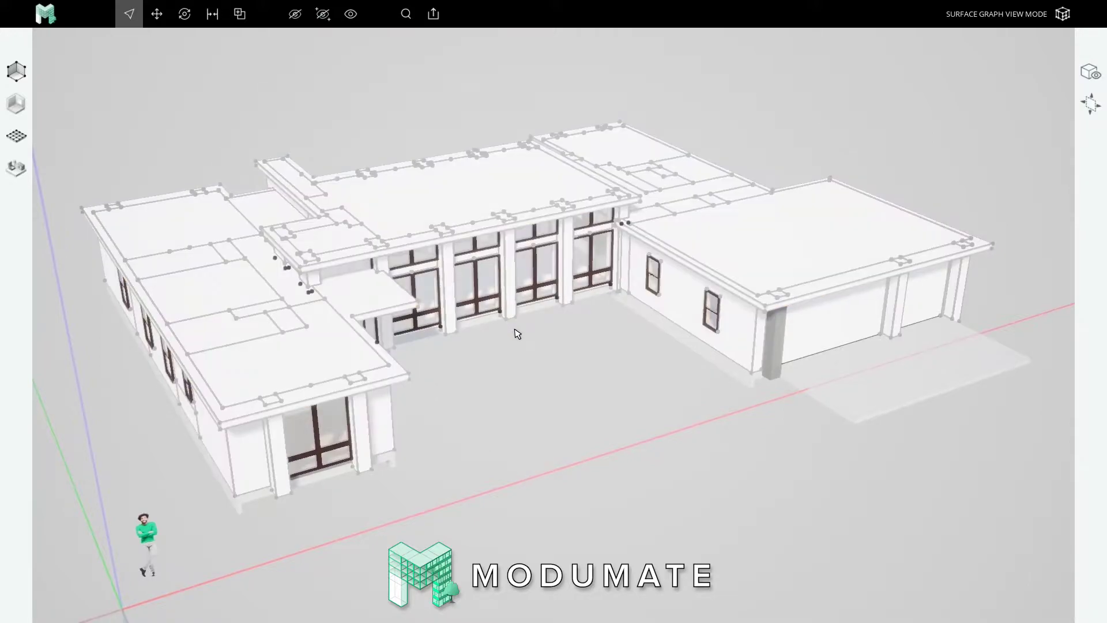
key(Tab)
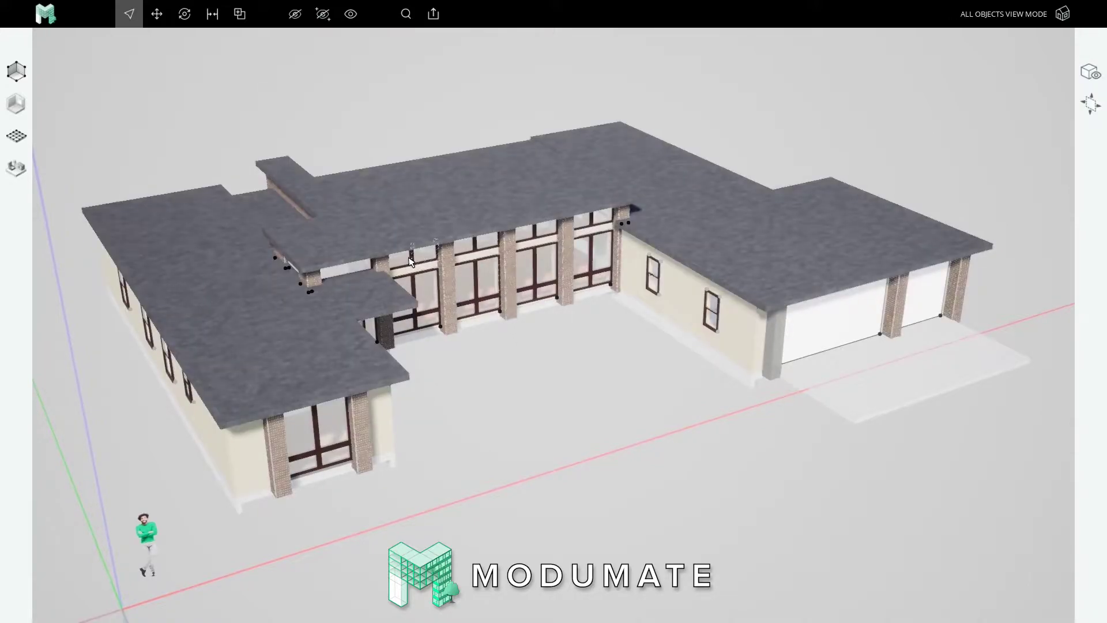
key(Tab)
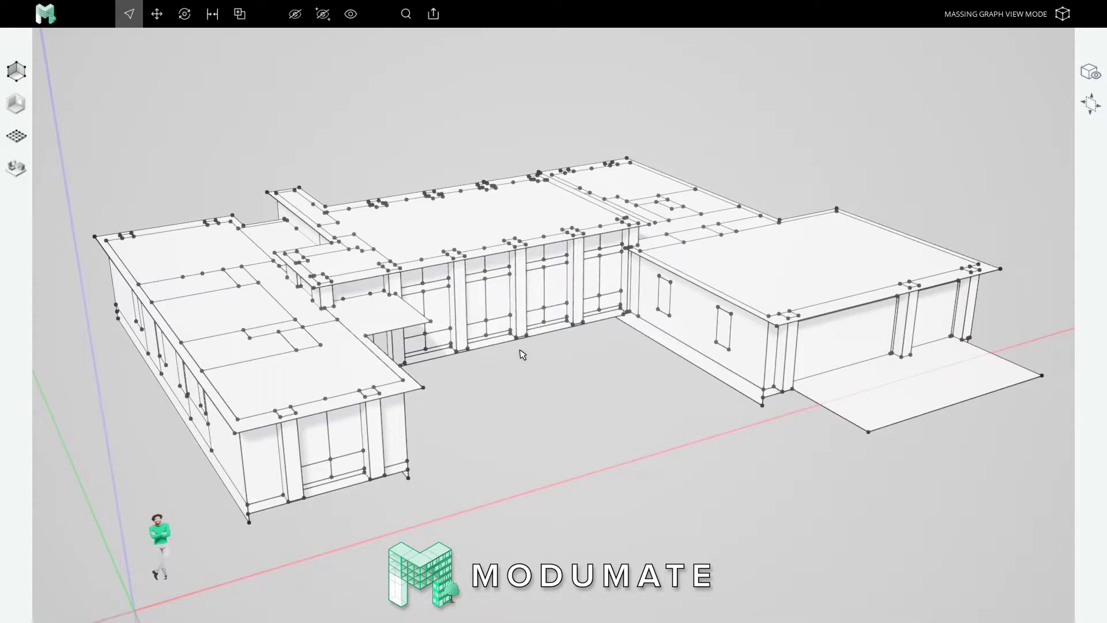
Step: Examine the massing graph up close around the bedroom-side wing, its roof edges and the entry canopy
right_drag(520, 350, 294, 463)
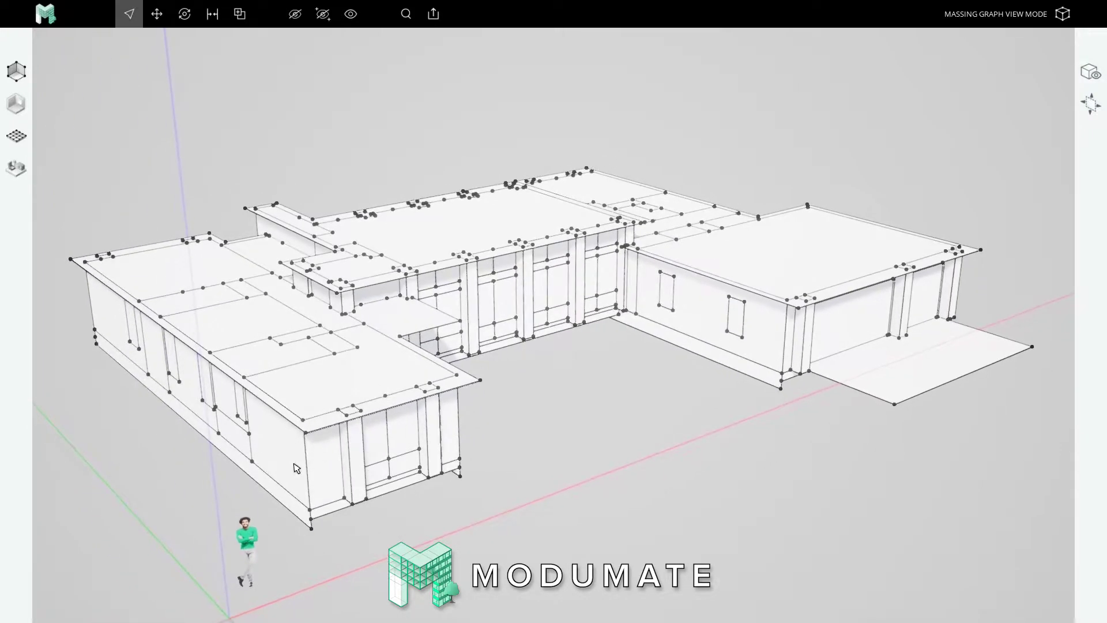
scroll(236, 445, up, 8)
scroll(413, 391, down, 5)
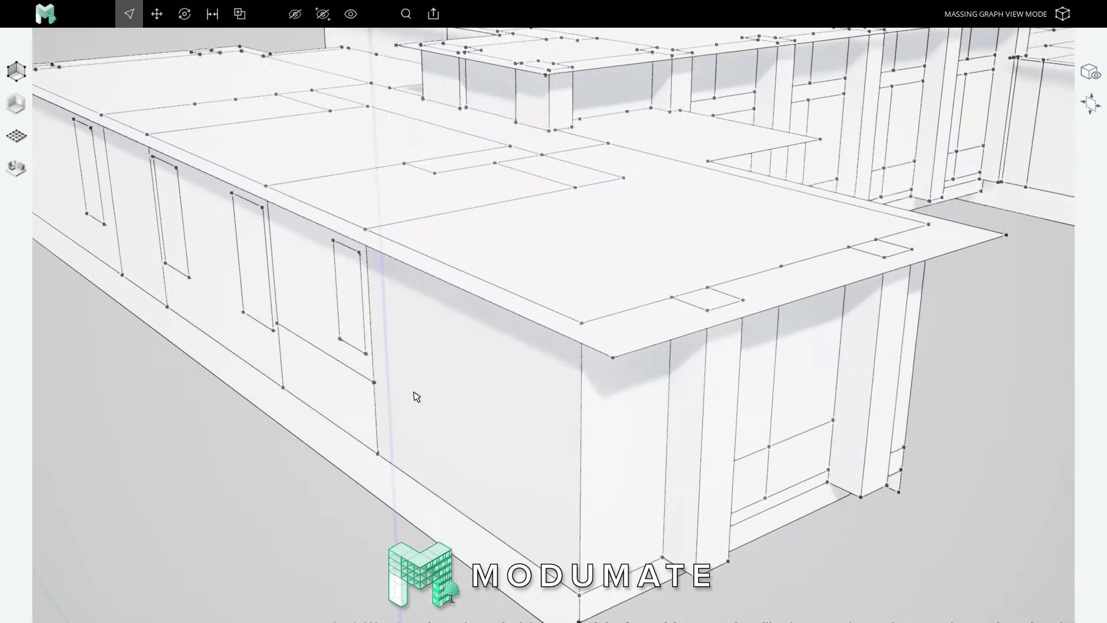
right_drag(414, 391, 633, 336)
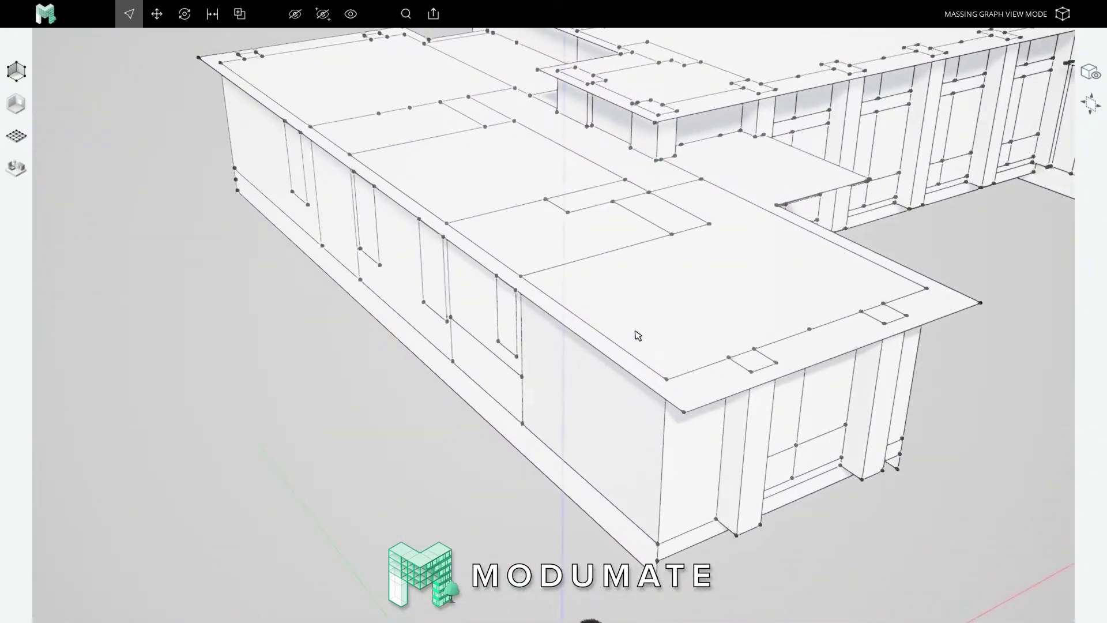
middle_drag(576, 332, 413, 348)
right_drag(412, 349, 434, 317)
scroll(430, 300, up, 5)
scroll(425, 282, down, 1)
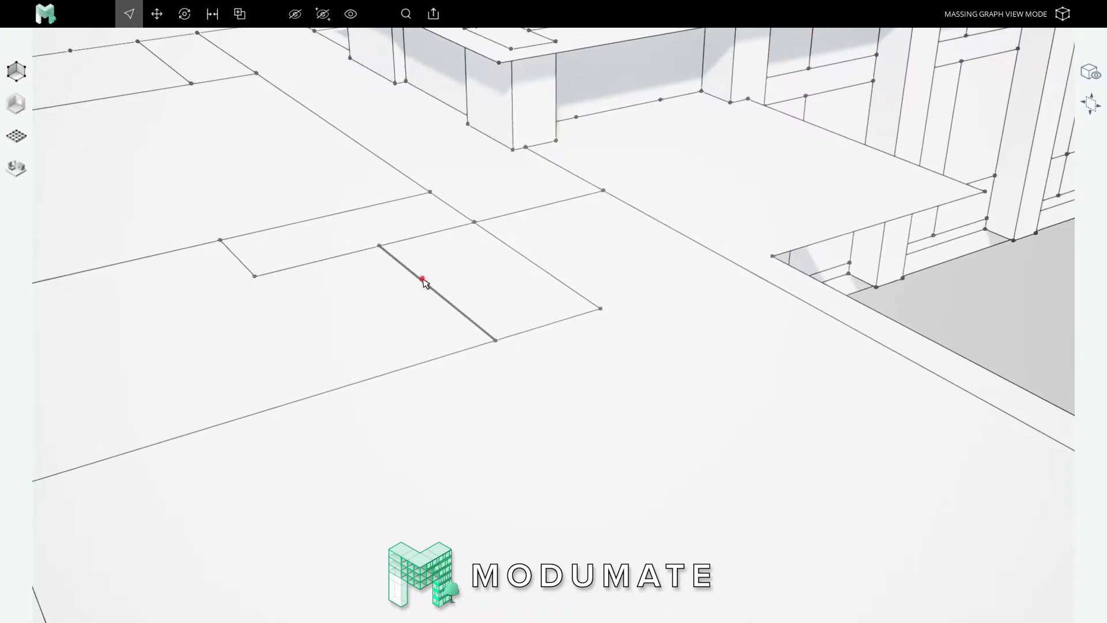
click(413, 291)
scroll(413, 291, down, 3)
click(775, 306)
scroll(761, 286, down, 6)
middle_drag(761, 287, 524, 314)
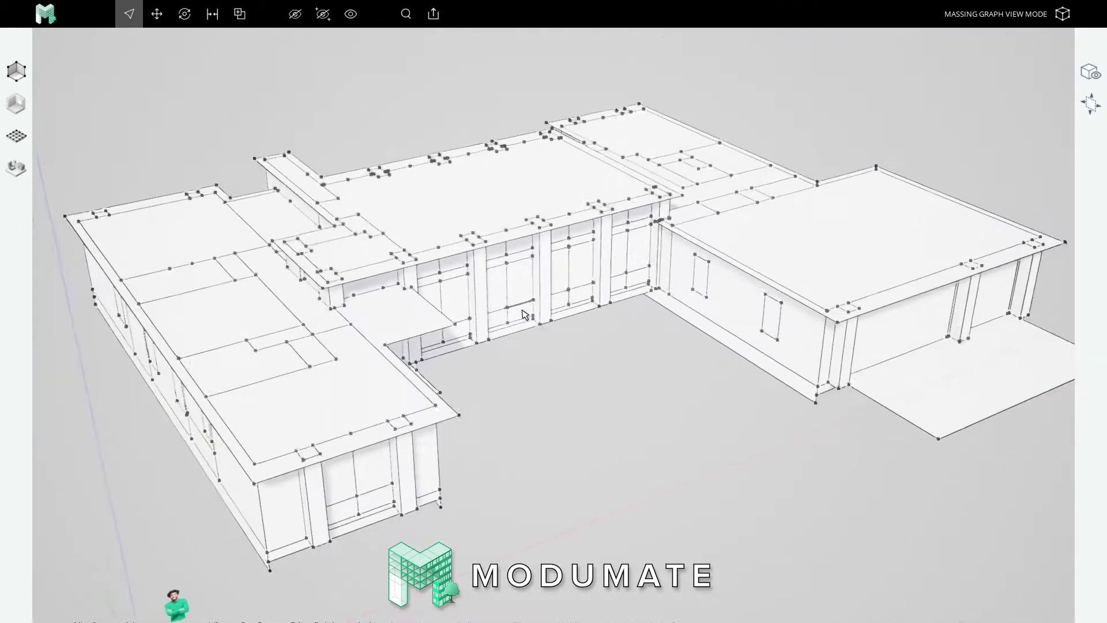
right_drag(586, 286, 560, 303)
mouse_move(559, 303)
middle_down()
mouse_move(669, 285)
mouse_move(554, 310)
middle_up()
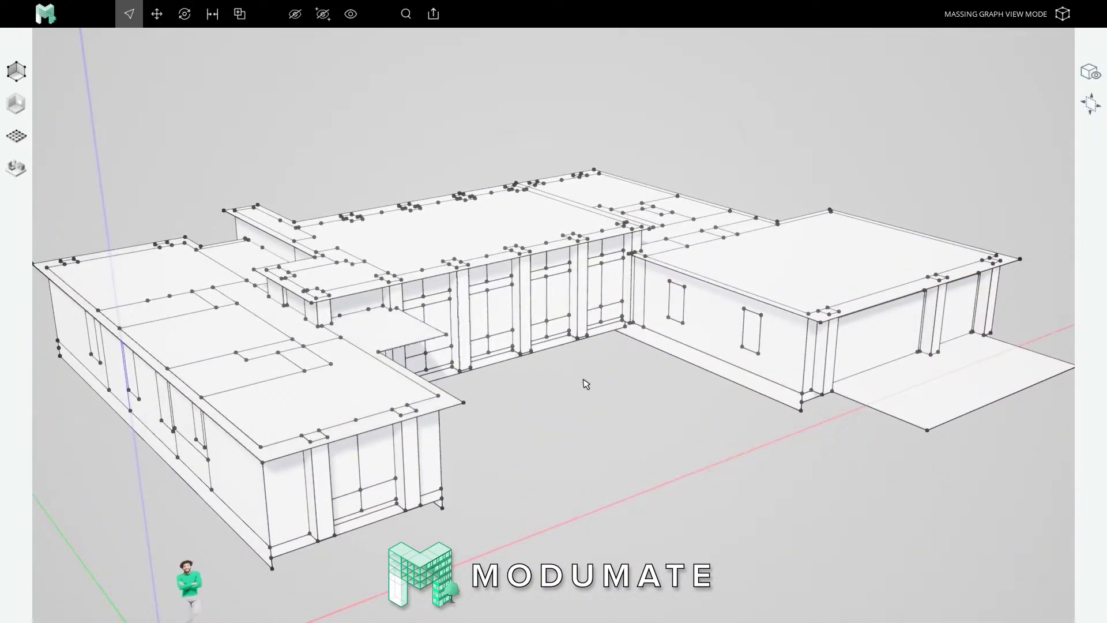
Step: Inspect the massing plane of the window opening nearest the garage front on the courtyard wall, and clear the selection
scroll(689, 337, up, 5)
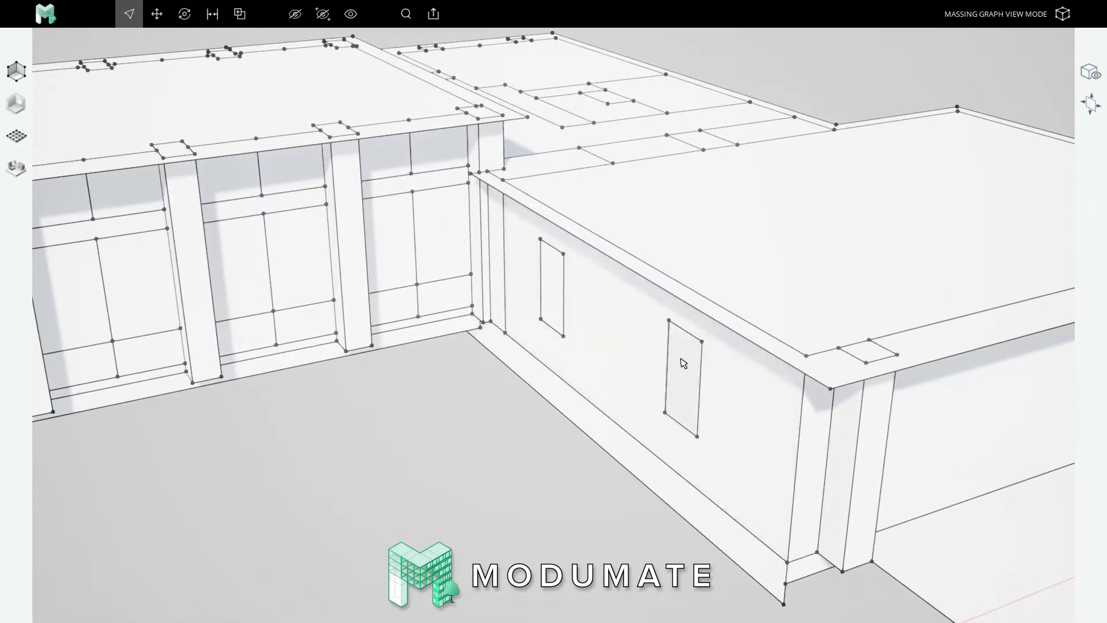
click(628, 347)
click(672, 363)
click(464, 499)
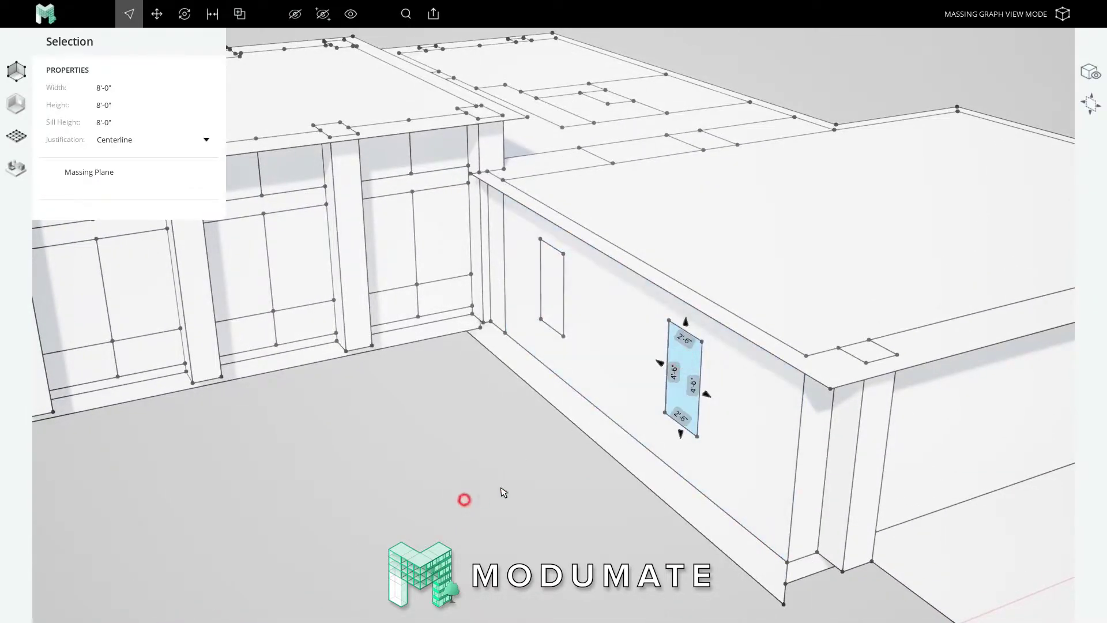
click(665, 379)
scroll(668, 381, up, 5)
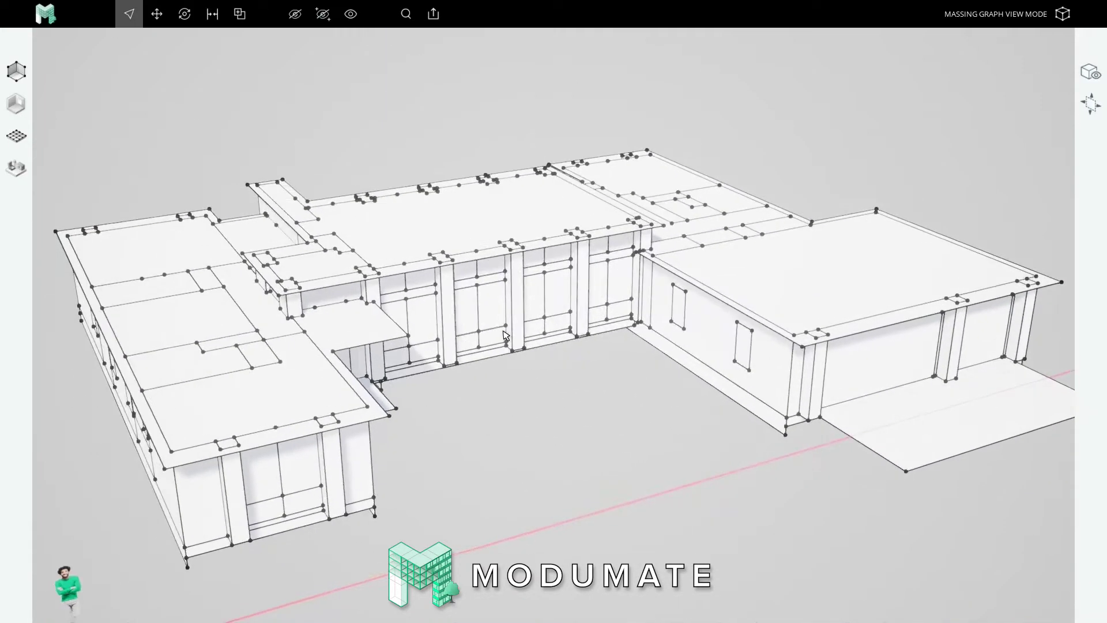
right_drag(498, 320, 487, 345)
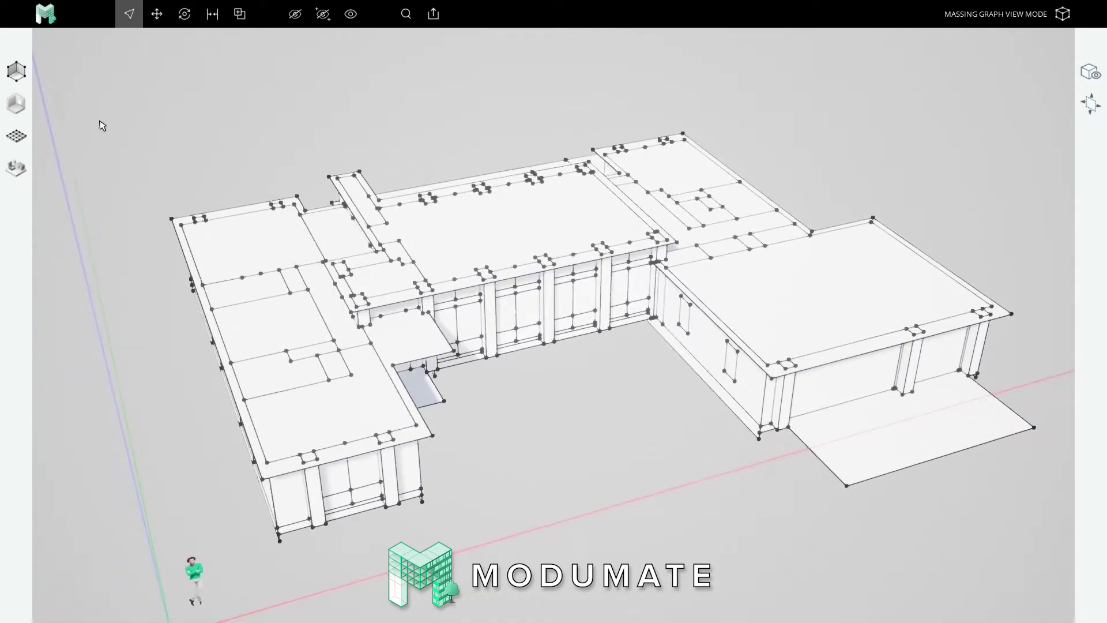
Step: Draw a closed massing rectangle on the courtyard ground, about 7'-9" wide and 20 feet long
click(15, 77)
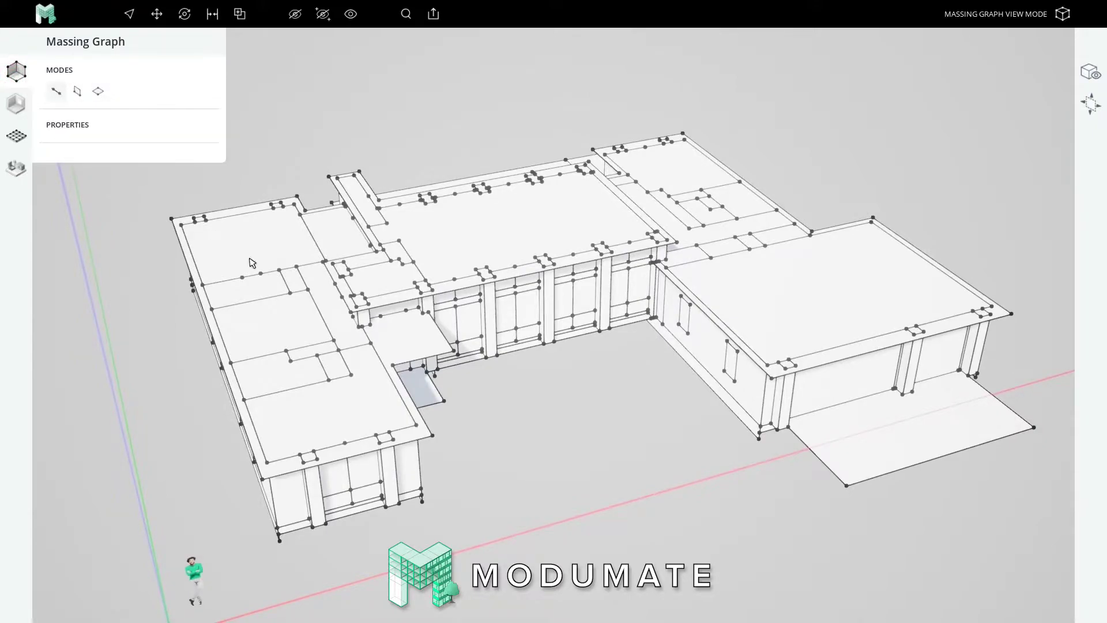
click(549, 482)
click(521, 439)
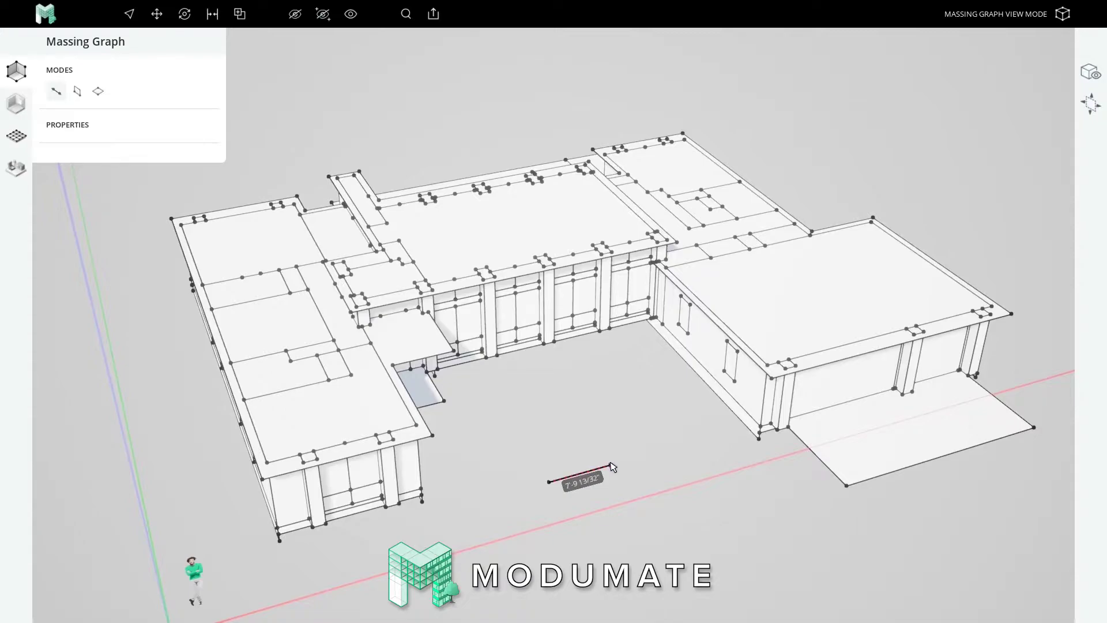
click(610, 465)
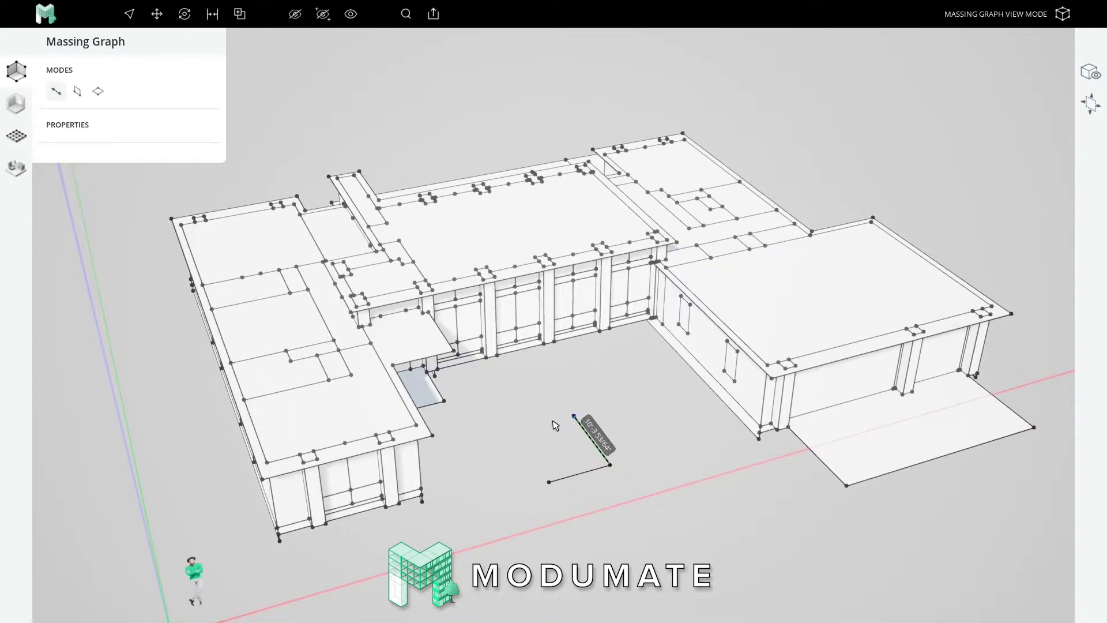
click(549, 382)
text(20)
key(Return)
click(487, 389)
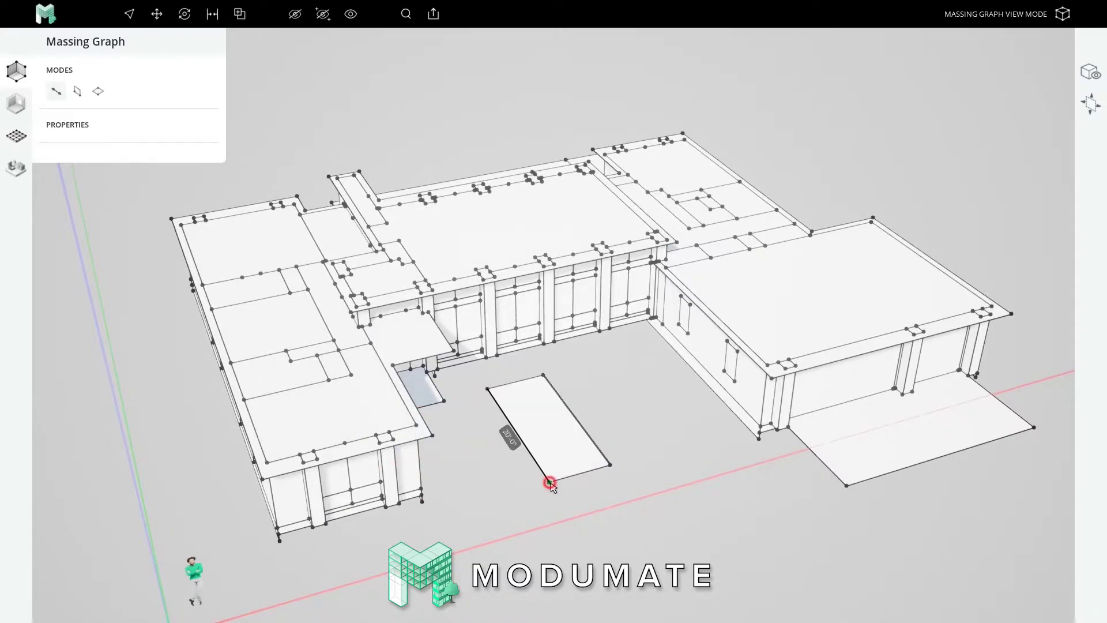
click(549, 482)
key(Escape)
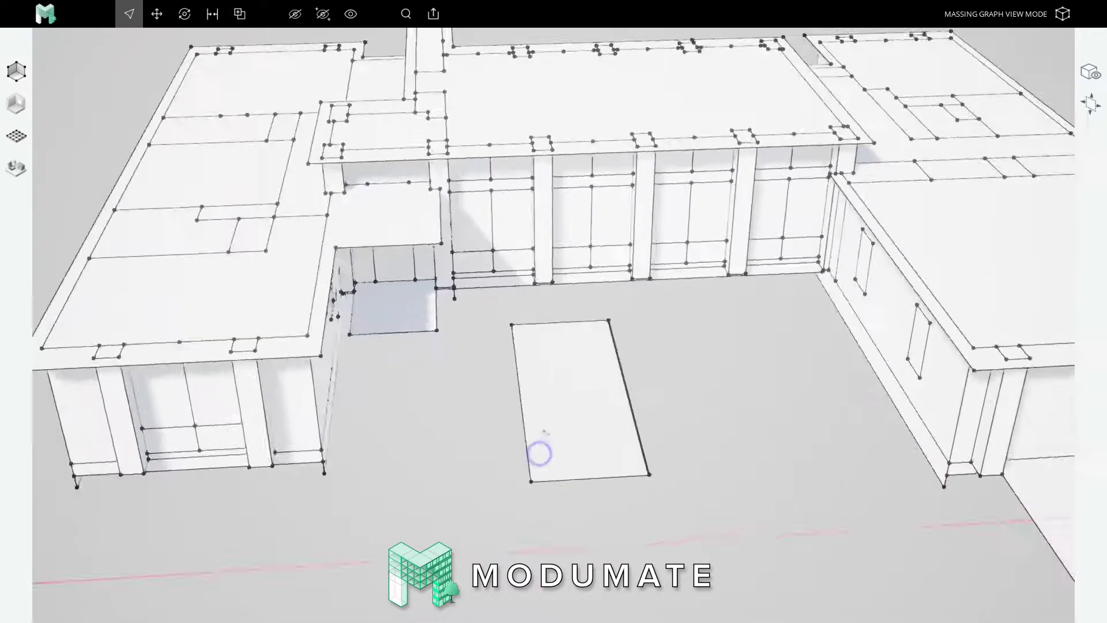
Step: Draw 96" high vertical massing planes along the rectangle's long edge facing the entry wing and its short edge facing the house
right_drag(538, 452, 655, 399)
scroll(654, 399, up, 3)
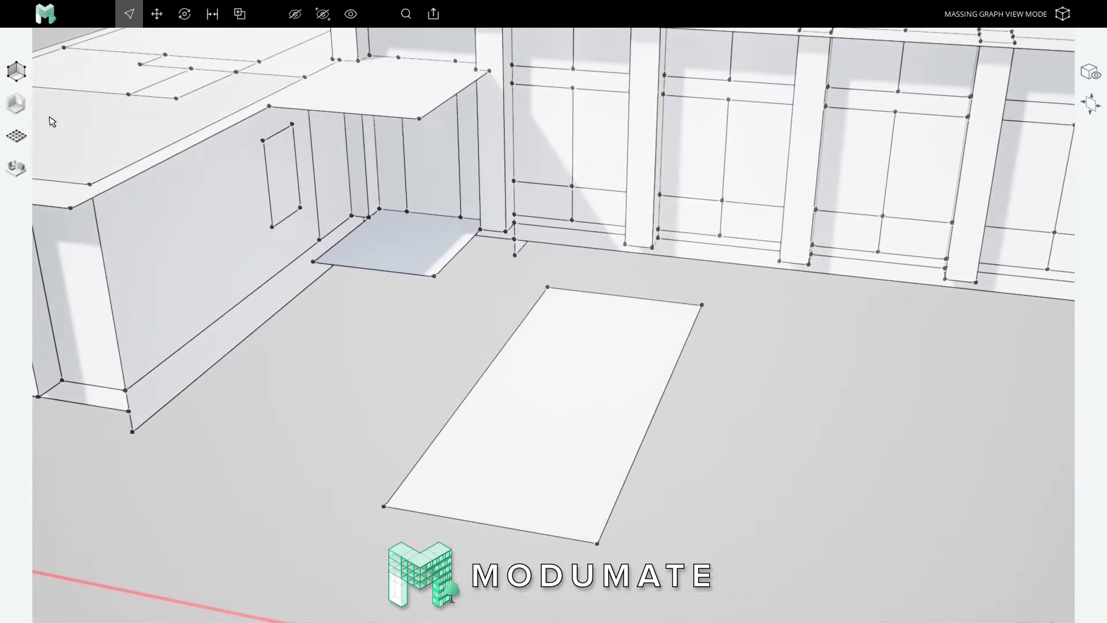
click(16, 71)
click(76, 91)
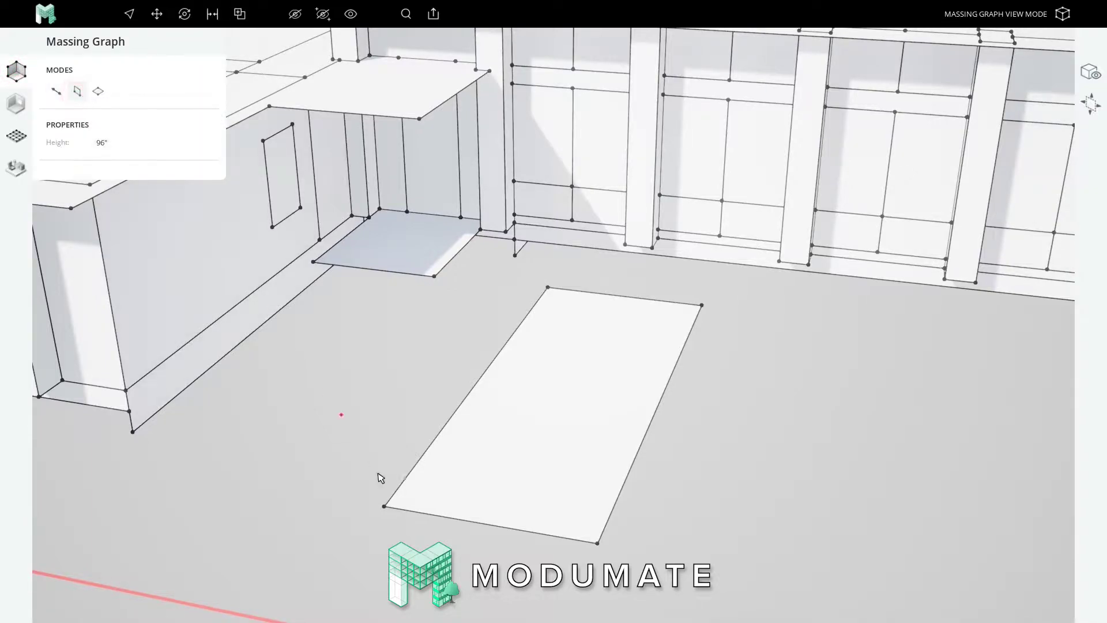
click(384, 506)
click(548, 287)
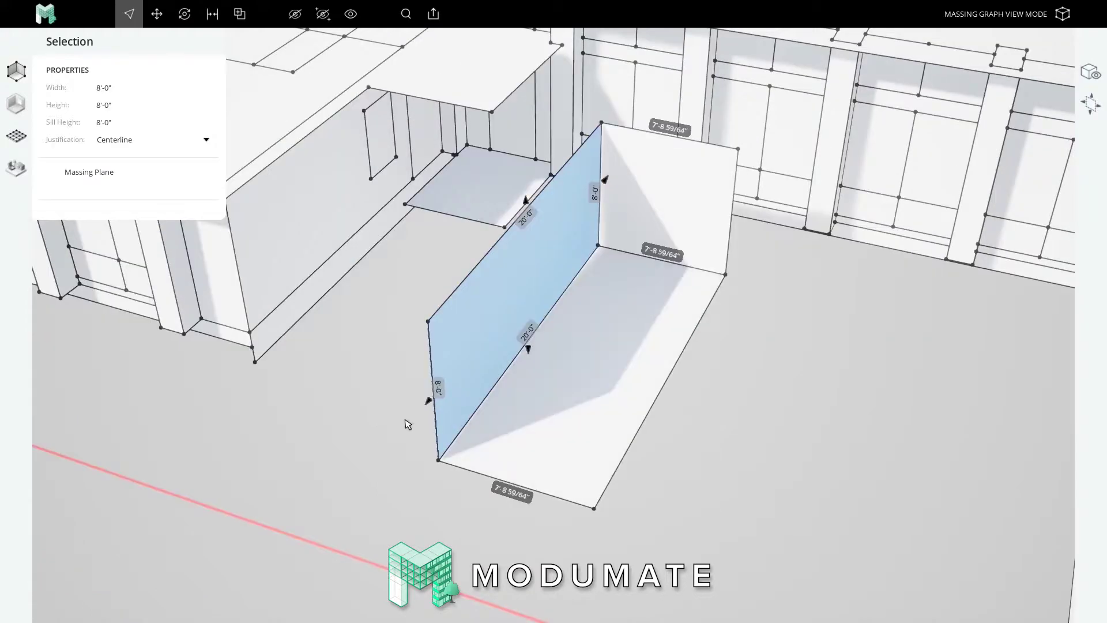
Step: Examine the two vertical planes, the ground plane and their edges by selecting them in combination, and clear the selection
click(411, 421)
click(465, 340)
click(537, 400)
click(452, 358)
shift+click(544, 398)
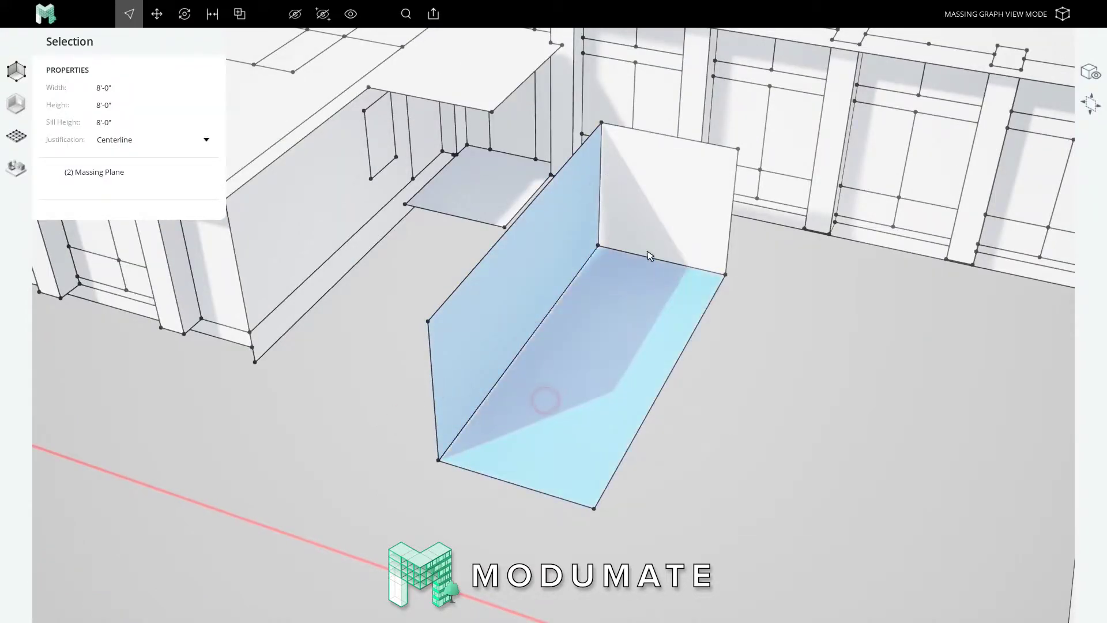
shift+click(672, 193)
shift+click(494, 247)
shift+click(502, 317)
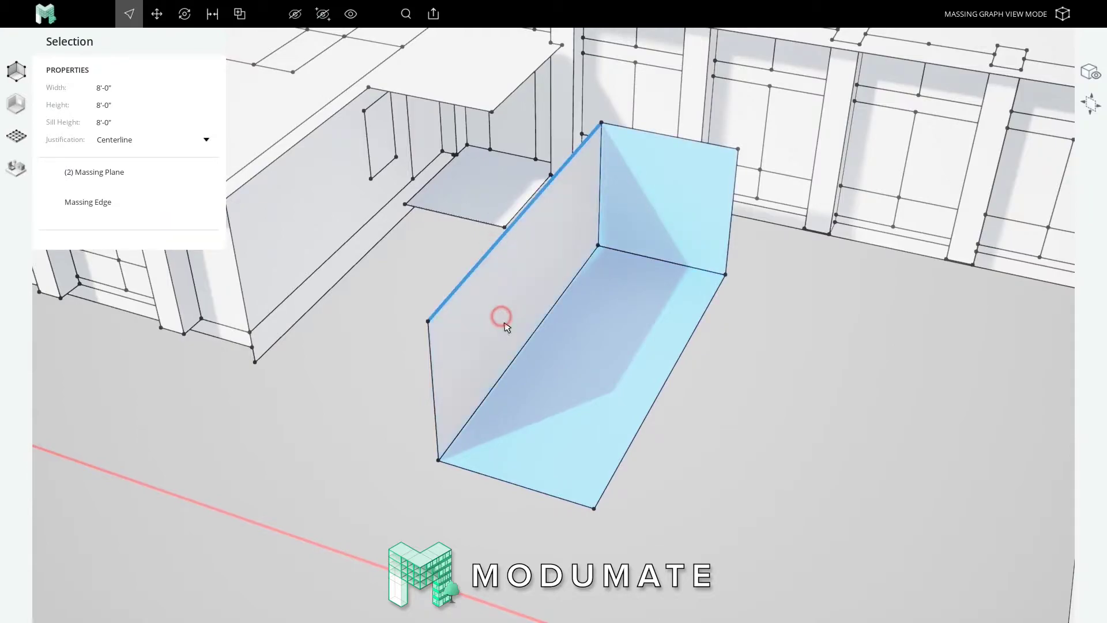
shift+click(531, 432)
shift+click(642, 238)
click(403, 413)
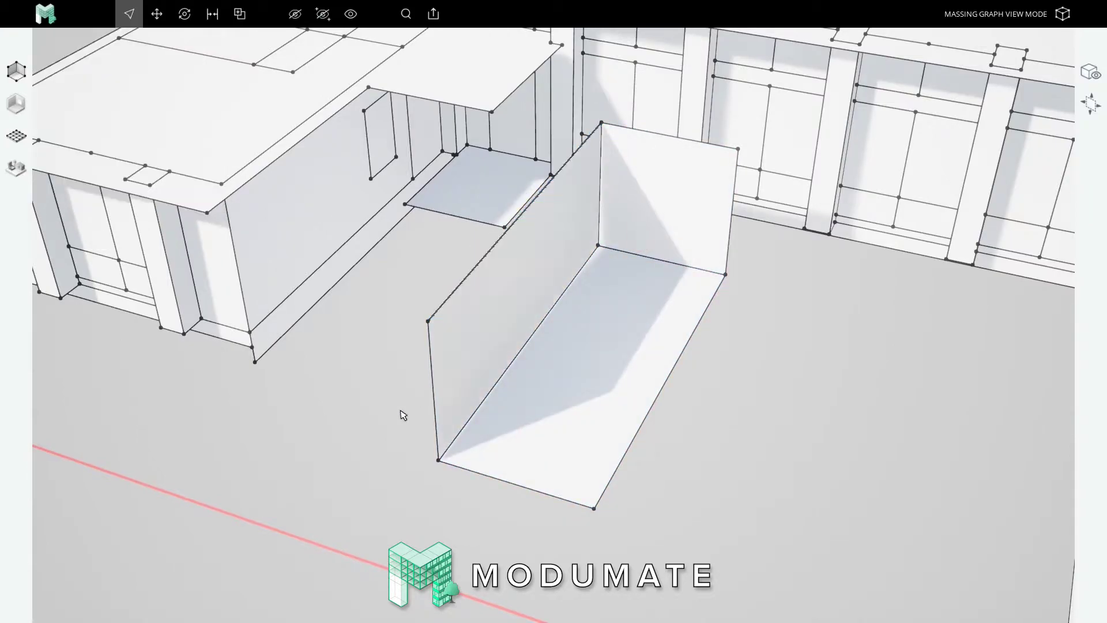
Step: Set the offset of the long vertical massing plane from the opposite ground edge to 6'-0", and clear the selection
mouse_move(384, 288)
mouse_down()
mouse_move(700, 469)
mouse_move(717, 560)
mouse_move(289, 301)
mouse_move(376, 305)
mouse_up()
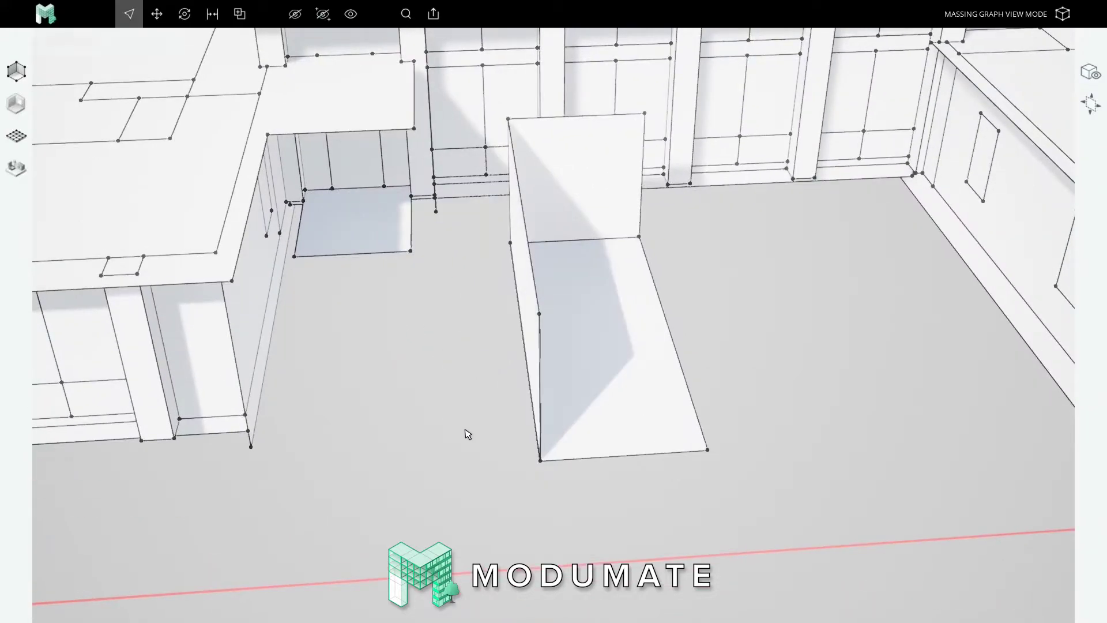
key(ctrl+a)
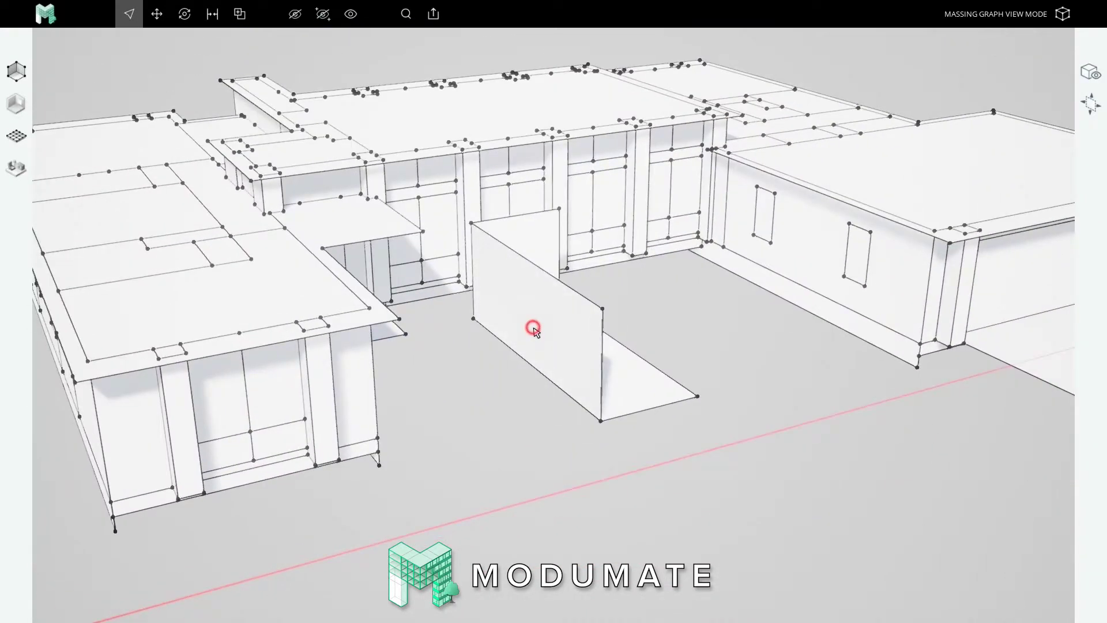
click(526, 321)
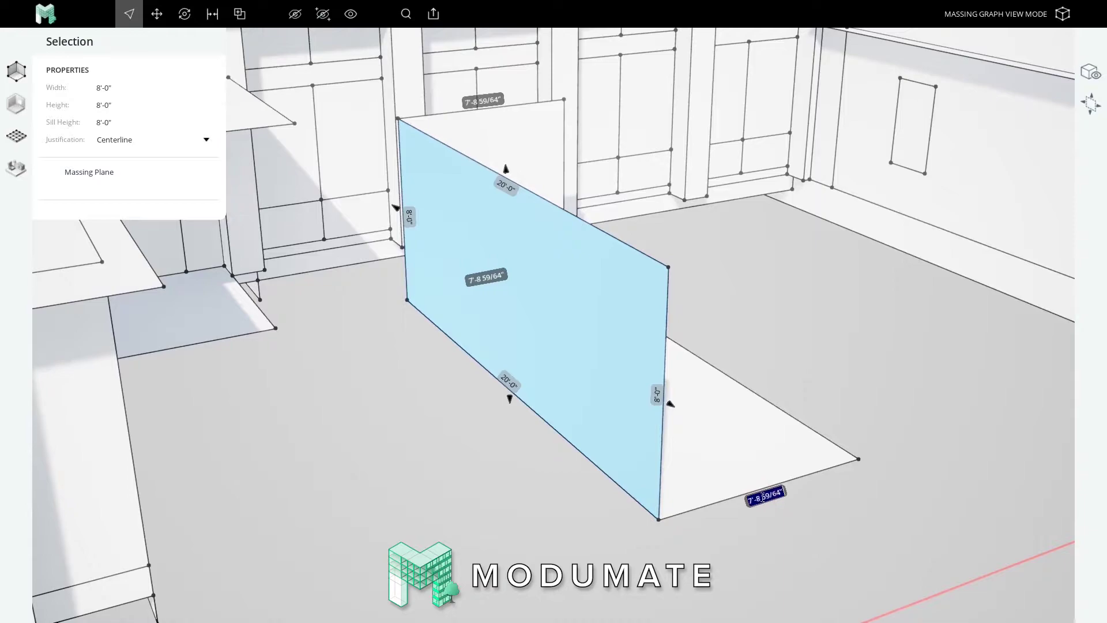
key(Return)
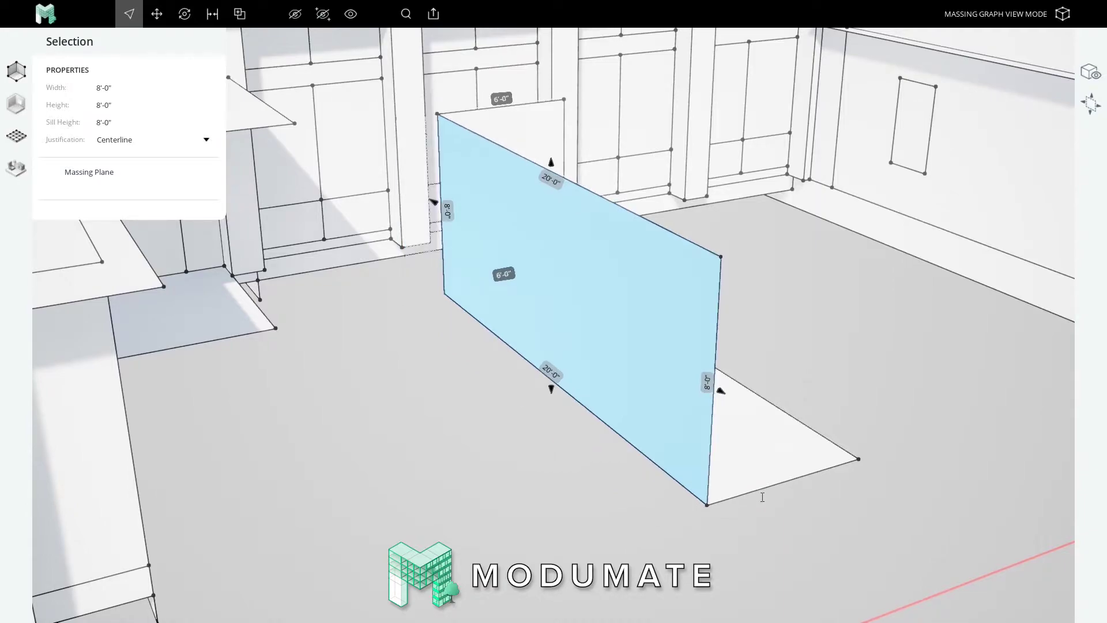
click(521, 448)
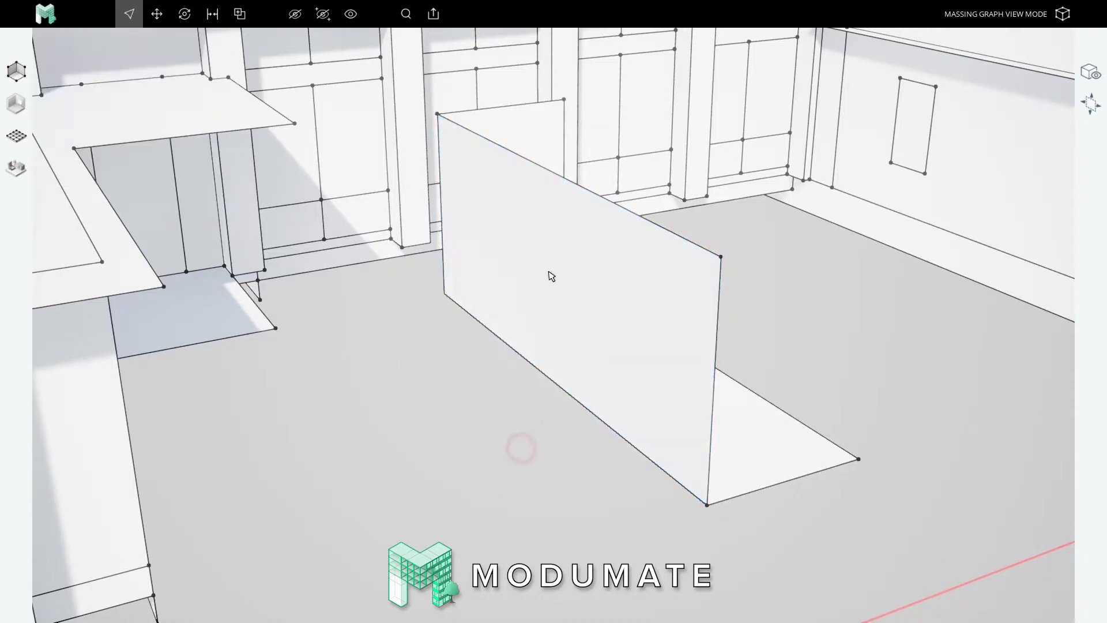
click(548, 272)
click(551, 173)
click(551, 177)
click(552, 166)
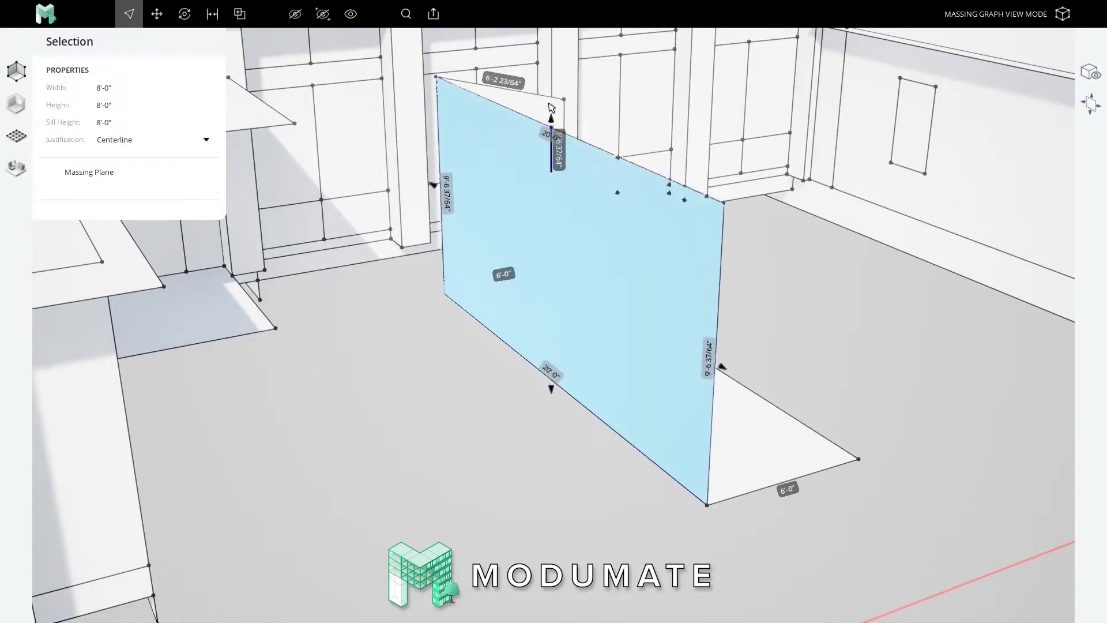
key(Escape)
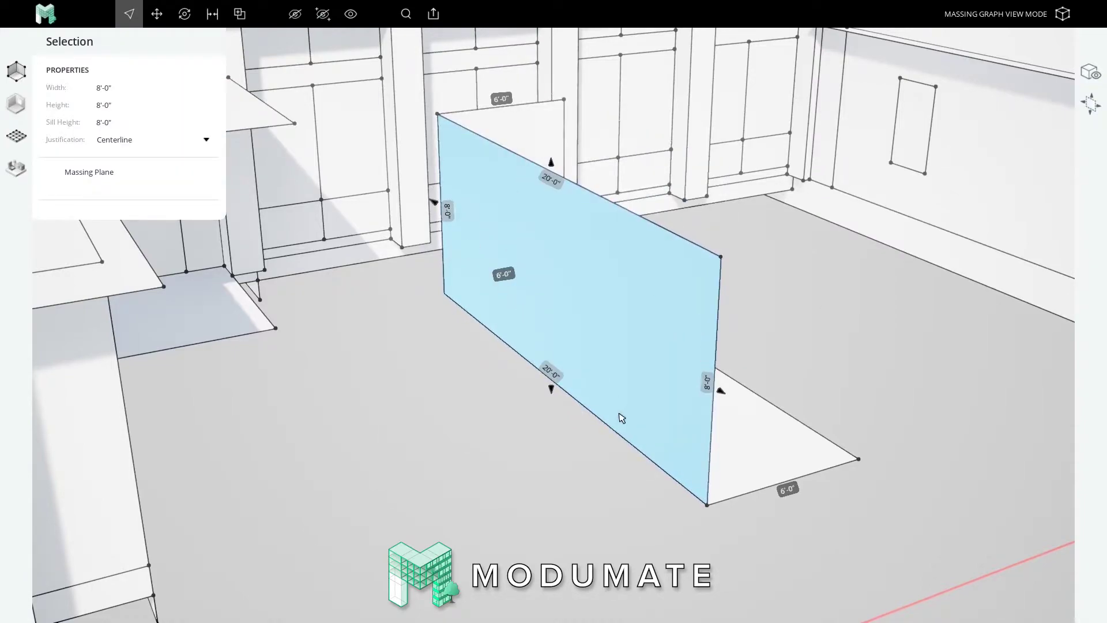
key(m)
click(420, 459)
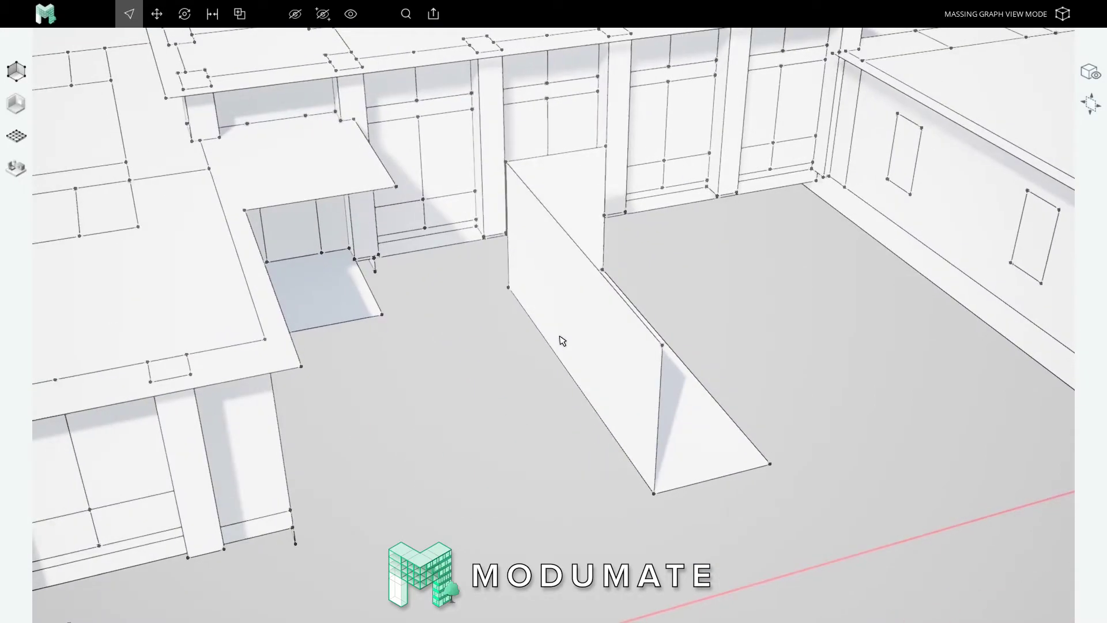
Step: Move the long vertical massing plane toward the entry wing, lengthening the adjoining short plane's upper edge to about 8'-3"
click(571, 329)
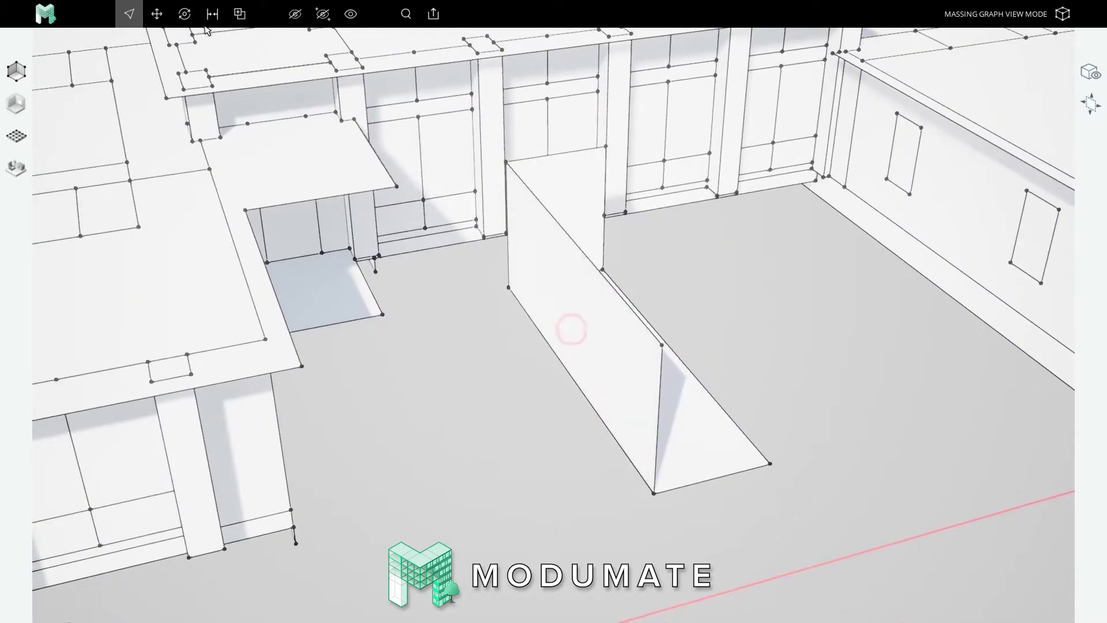
click(185, 14)
click(571, 433)
click(511, 358)
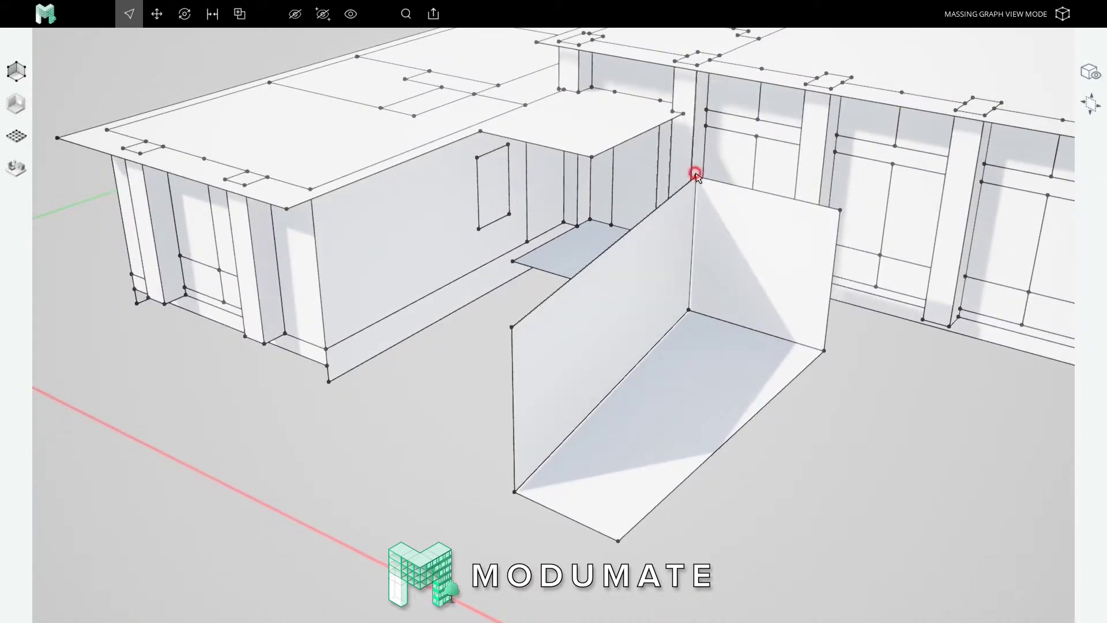
Step: Set the vertical dimension of the upper vertex shared by the two courtyard planes to 5
click(696, 176)
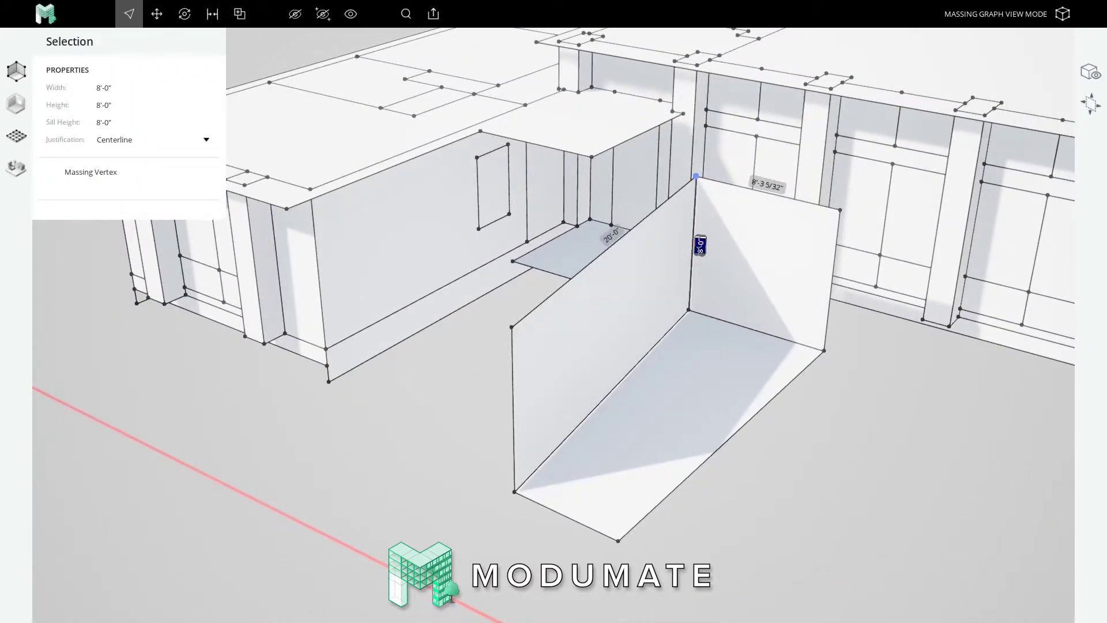
text(5)
key(Return)
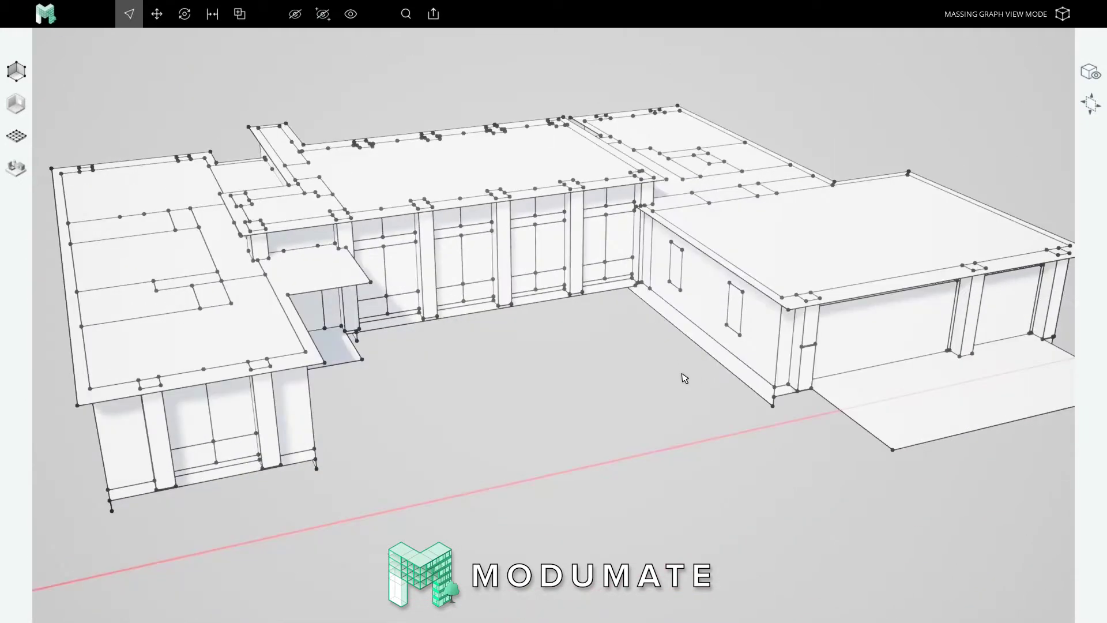
Step: Examine the horizontal edge splitting the garage corner column's front face and the massing planes above and below it, and clear the selection
scroll(848, 351, up, 8)
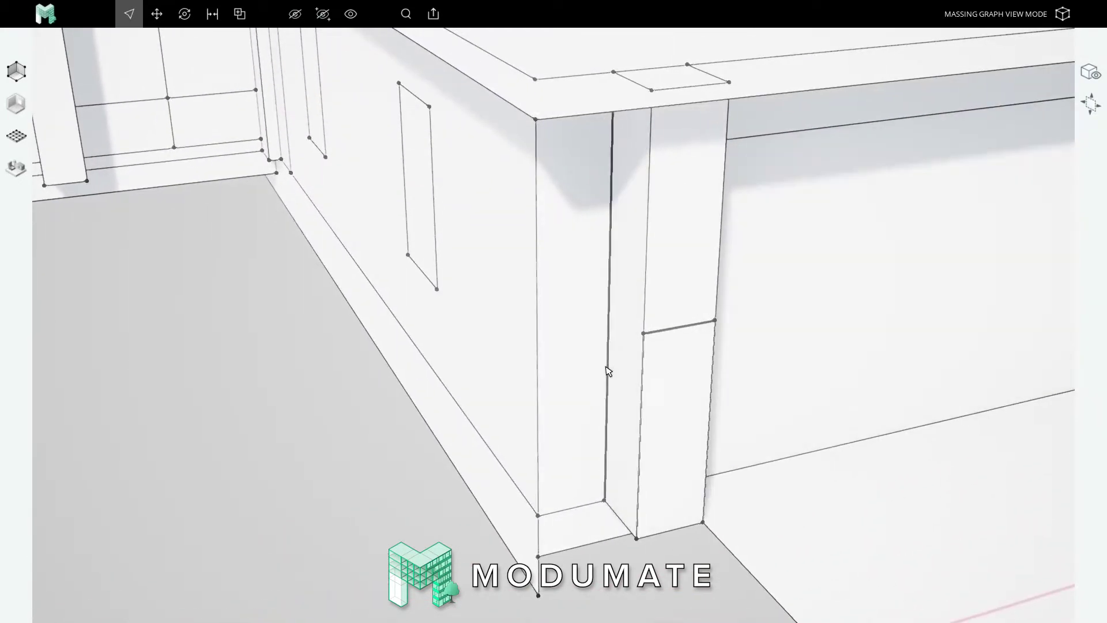
scroll(608, 363, down, 4)
scroll(607, 361, down, 3)
scroll(611, 354, up, 8)
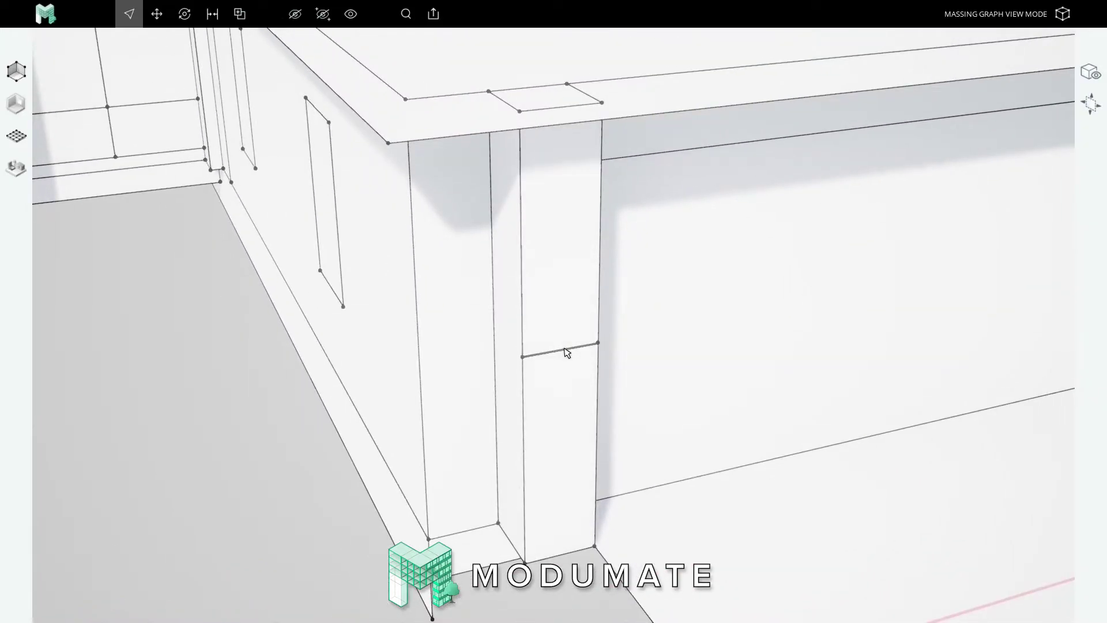
click(565, 349)
middle_drag(565, 349, 513, 299)
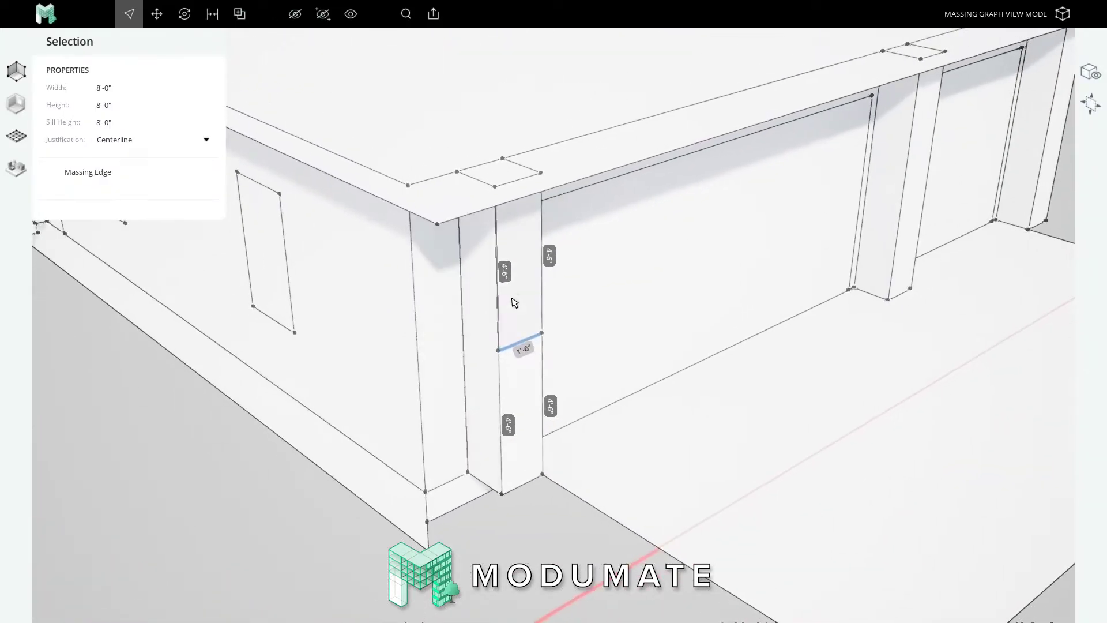
click(512, 310)
click(514, 388)
scroll(522, 344, up, 5)
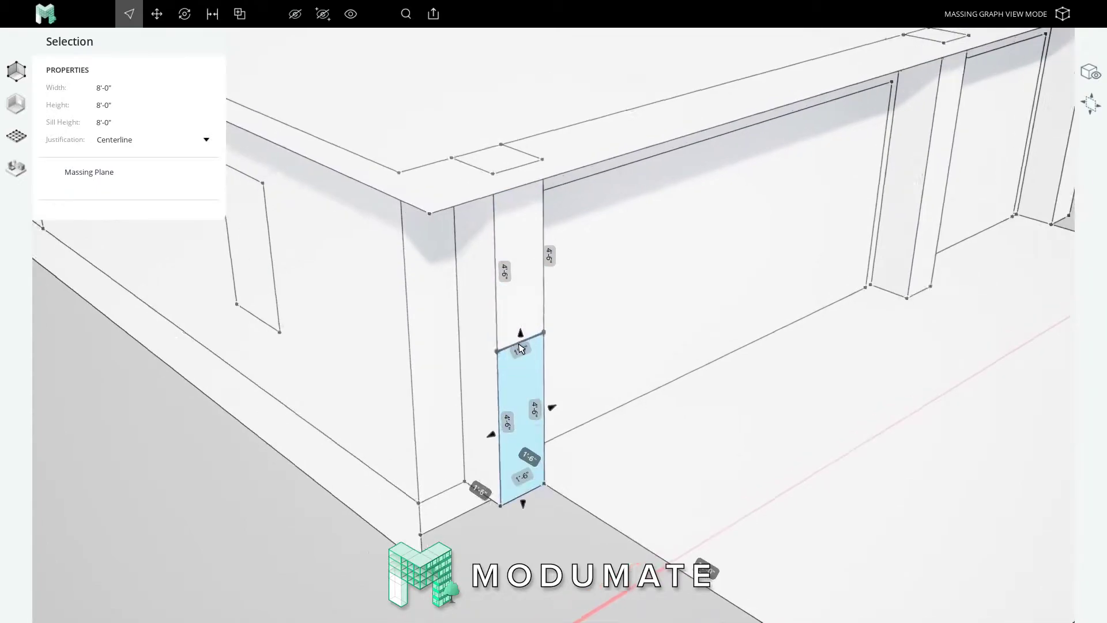
click(558, 334)
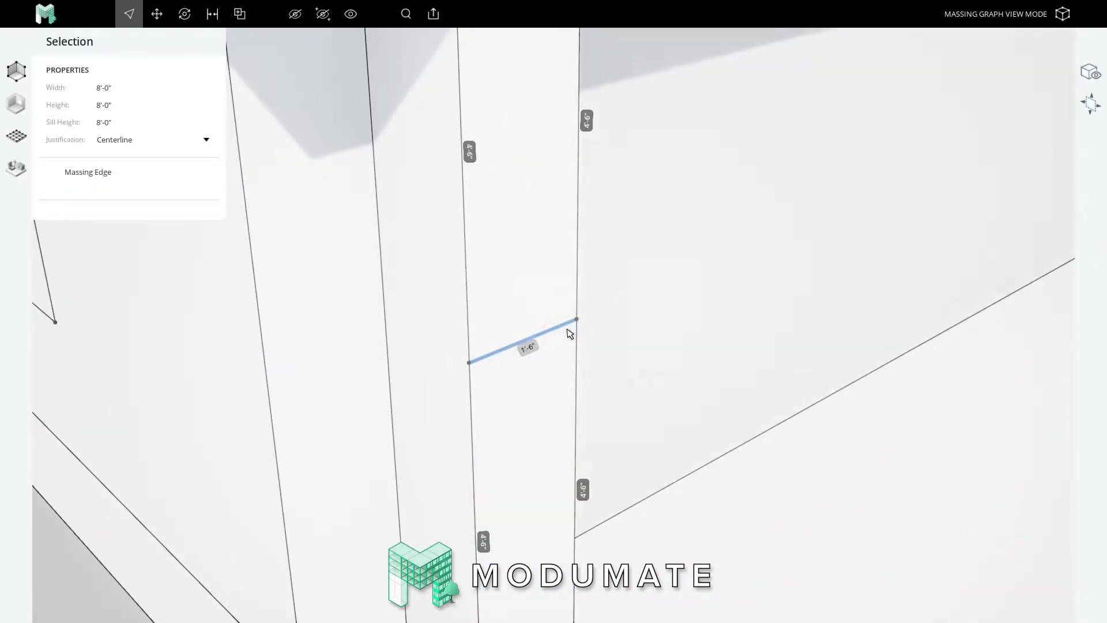
scroll(563, 329, down, 5)
click(251, 552)
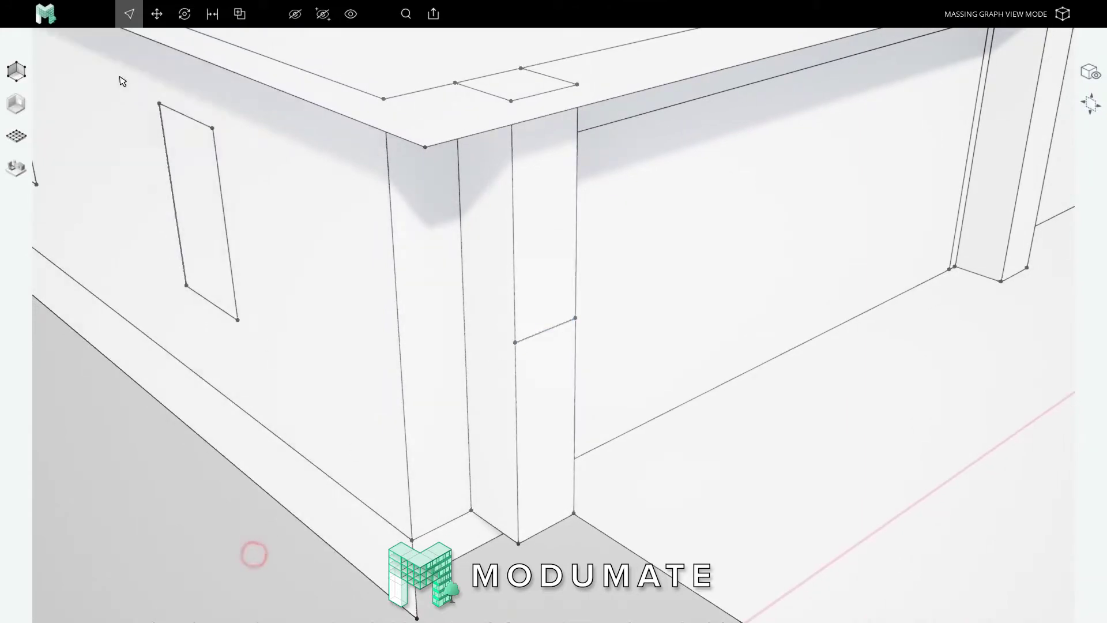
Step: Join the upper and lower massing planes on the front face of the garage corner column
click(212, 13)
click(539, 276)
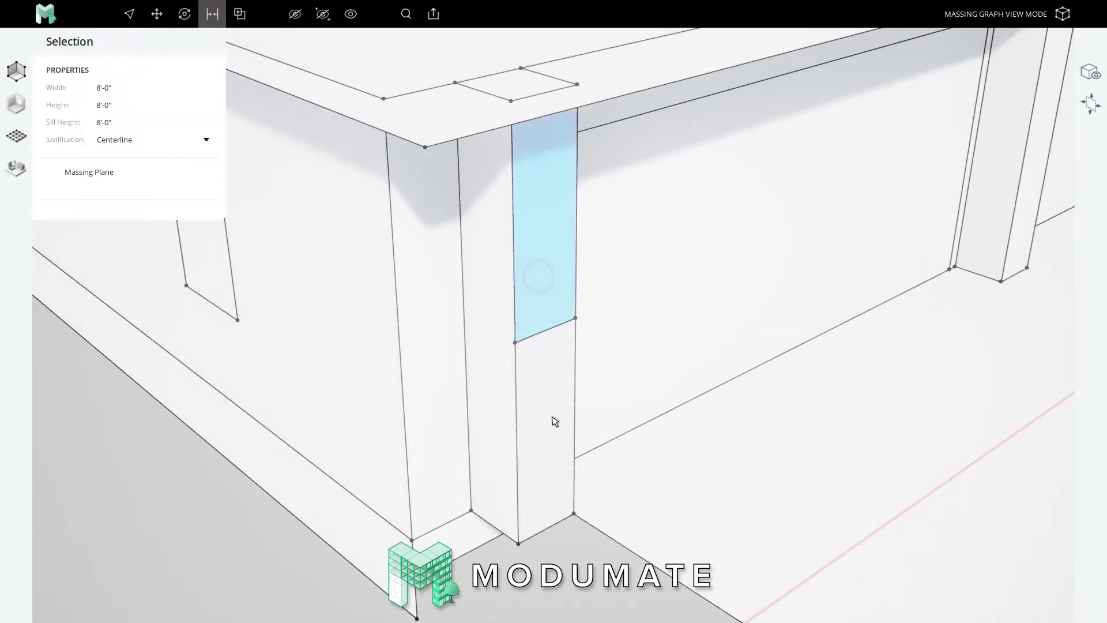
click(547, 416)
key(Return)
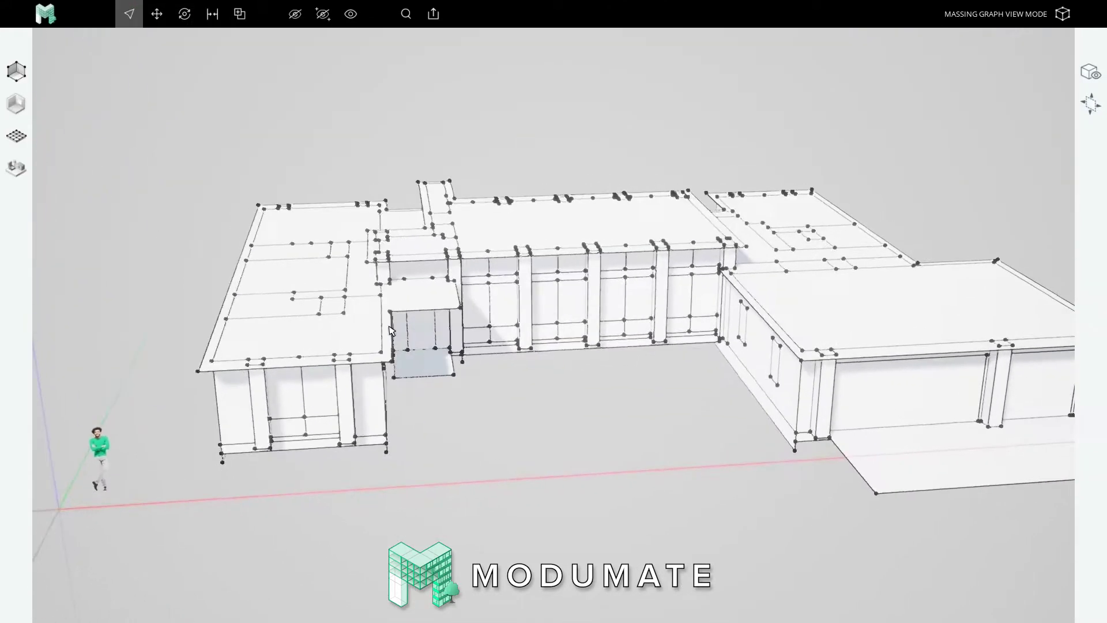
Step: Move the massing of the entry wing's outer side wall and roof edge 2 feet outward, and clear the selection
right_drag(389, 327, 467, 237)
drag(381, 218, 436, 482)
key(m)
click(437, 495)
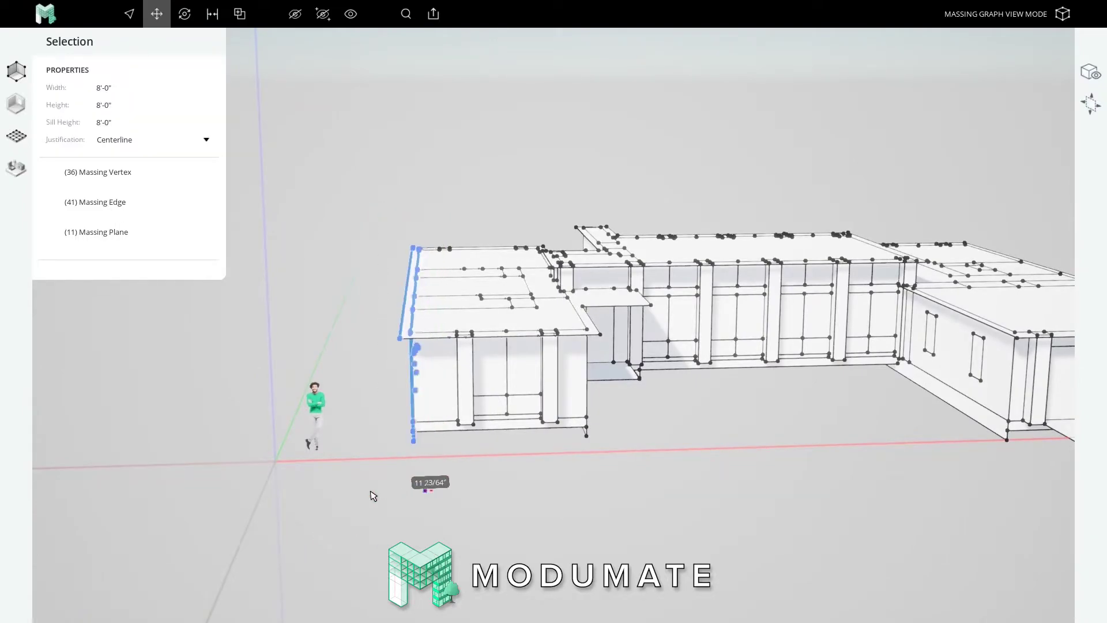
text(2)
key(Return)
key(Escape)
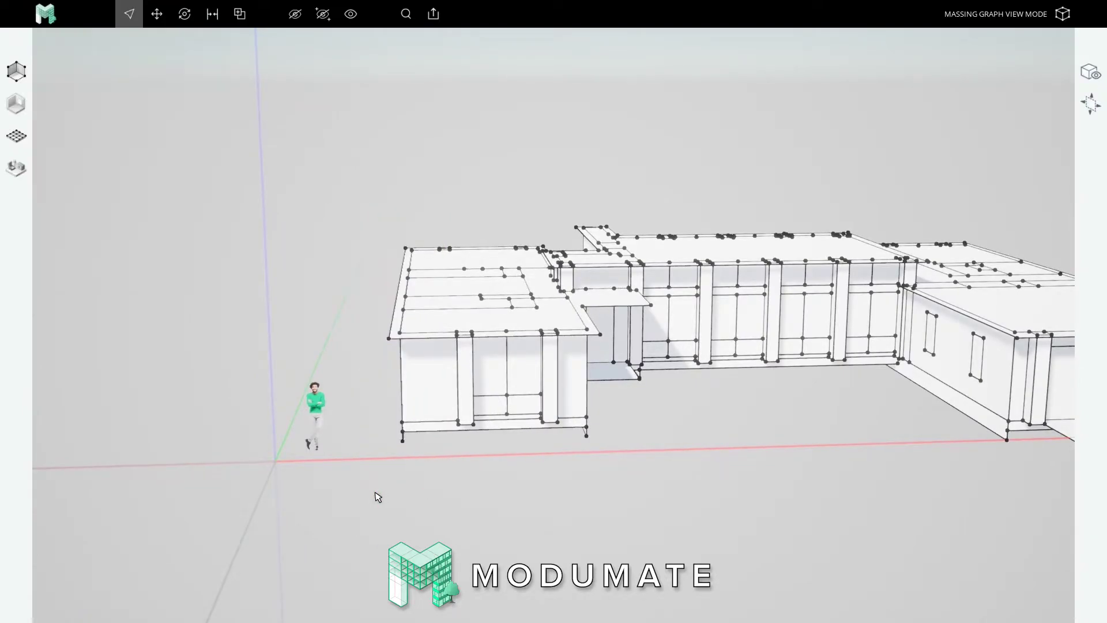
Step: Check the widened entry wing in the All Objects view mode, and switch to the Separators view mode
key(Tab)
scroll(408, 369, up, 4)
right_drag(407, 368, 510, 365)
key(Tab)
key(Tab)
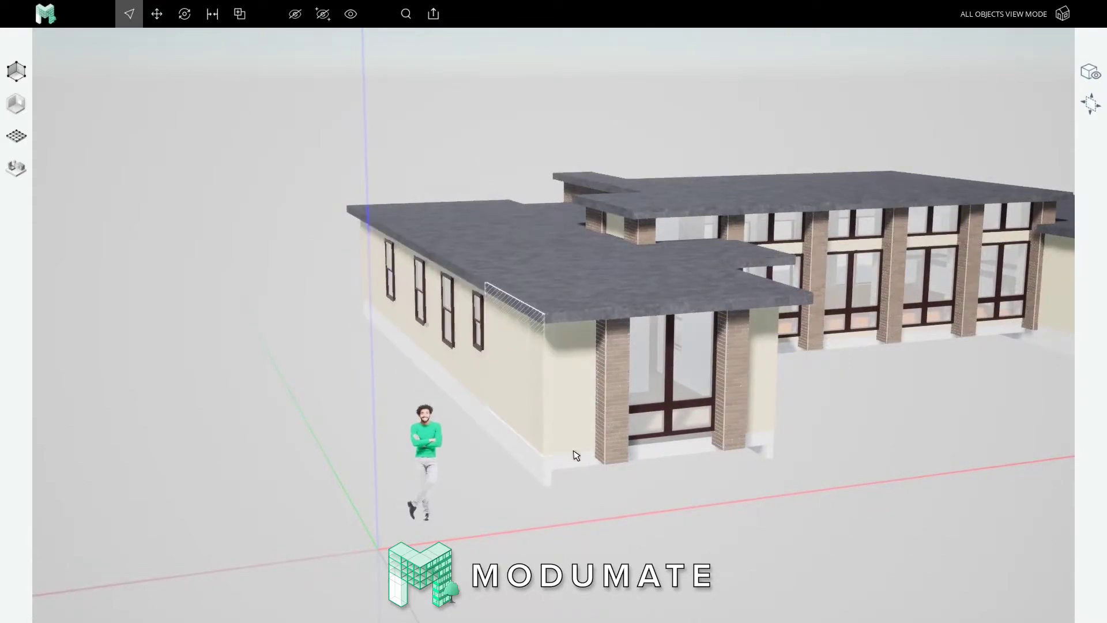
key(Tab)
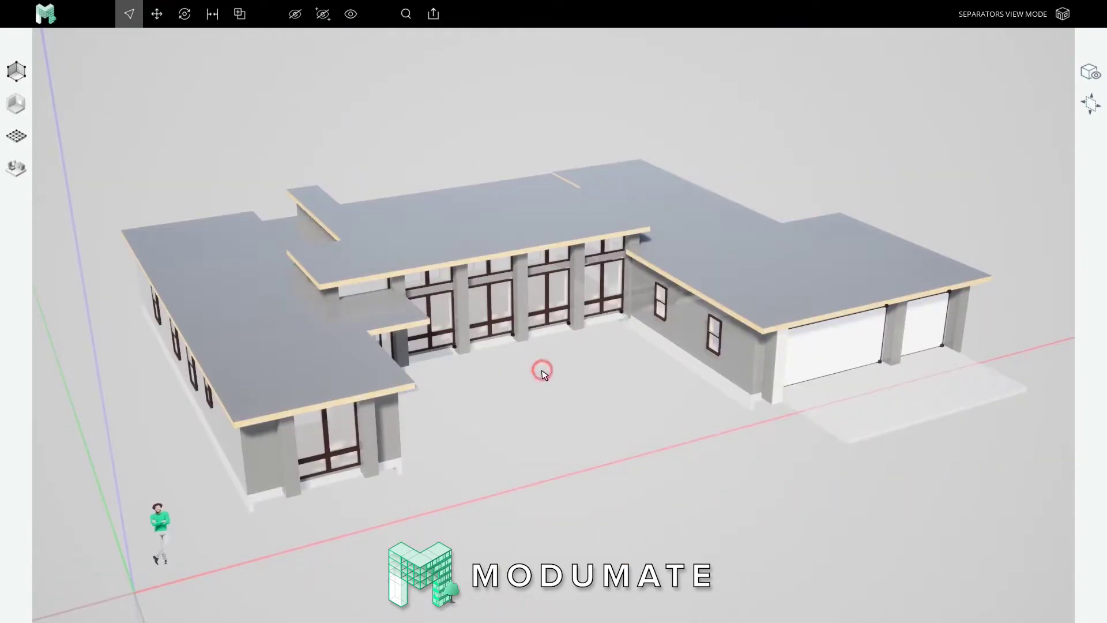
Step: Examine the house's walls and roofs from several sides, select the entry wing's Typical Roof, and clear the selection
middle_drag(542, 372, 651, 333)
scroll(652, 334, up, 5)
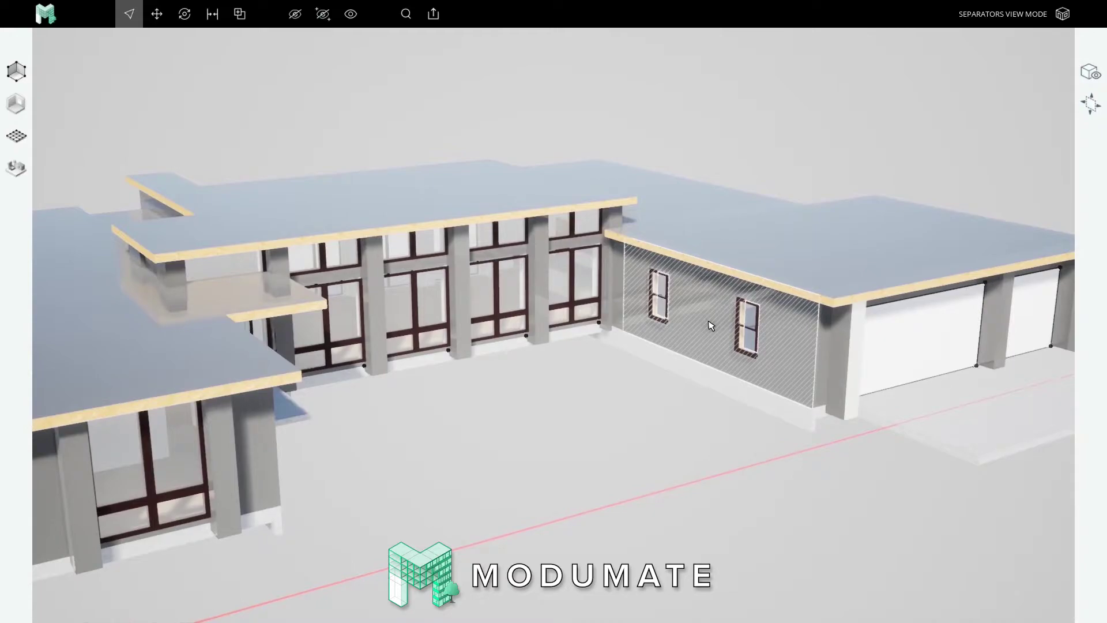
middle_drag(713, 326, 526, 347)
key(1)
key(2)
middle_drag(267, 305, 445, 326)
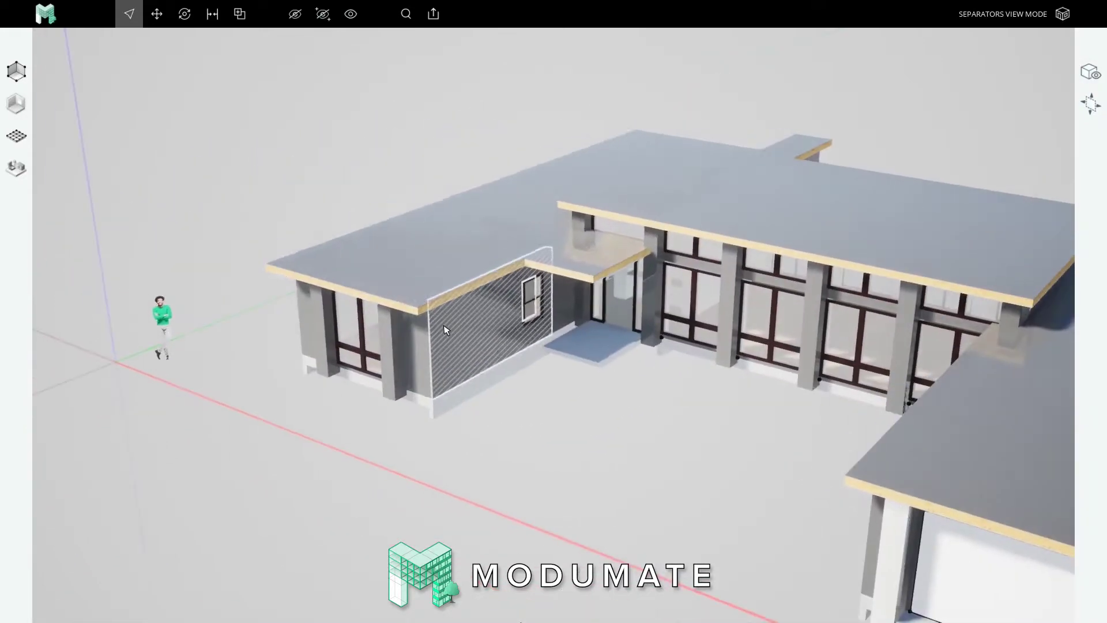
scroll(419, 323, up, 14)
scroll(358, 299, down, 10)
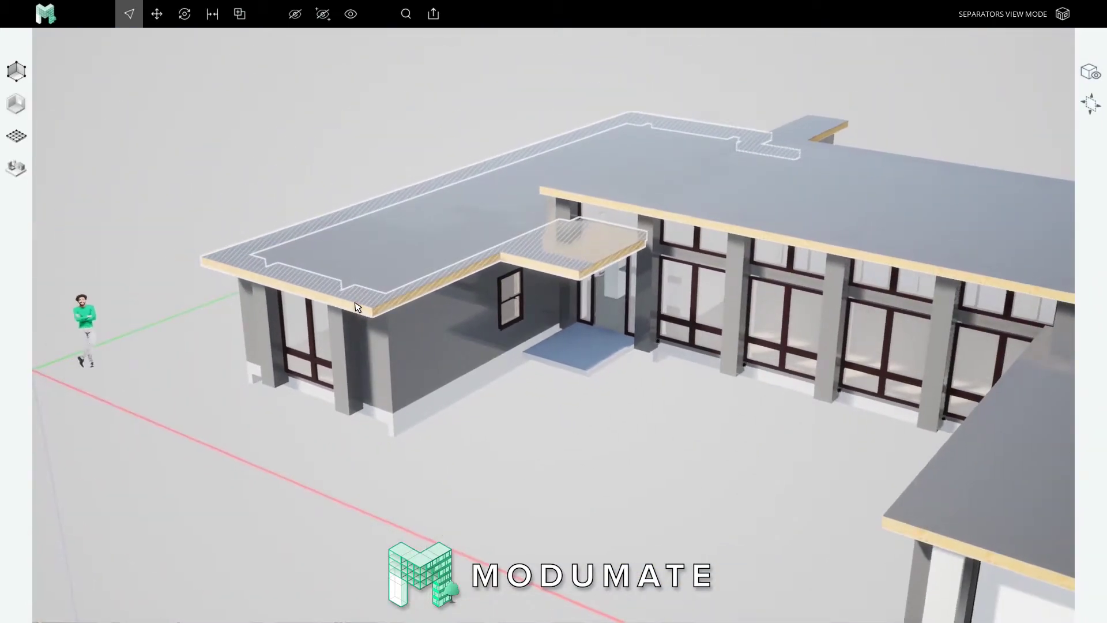
click(356, 307)
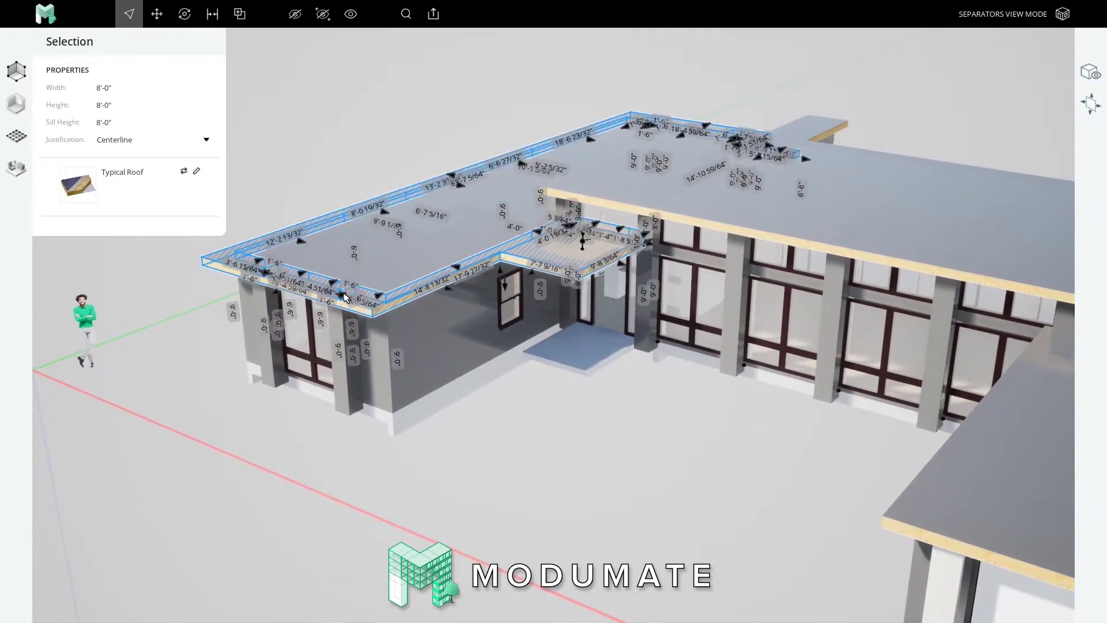
key(Escape)
Step: Start the Wall tool among the separator tools and open the 2x4 Interior Wood Stud assembly for editing
click(16, 108)
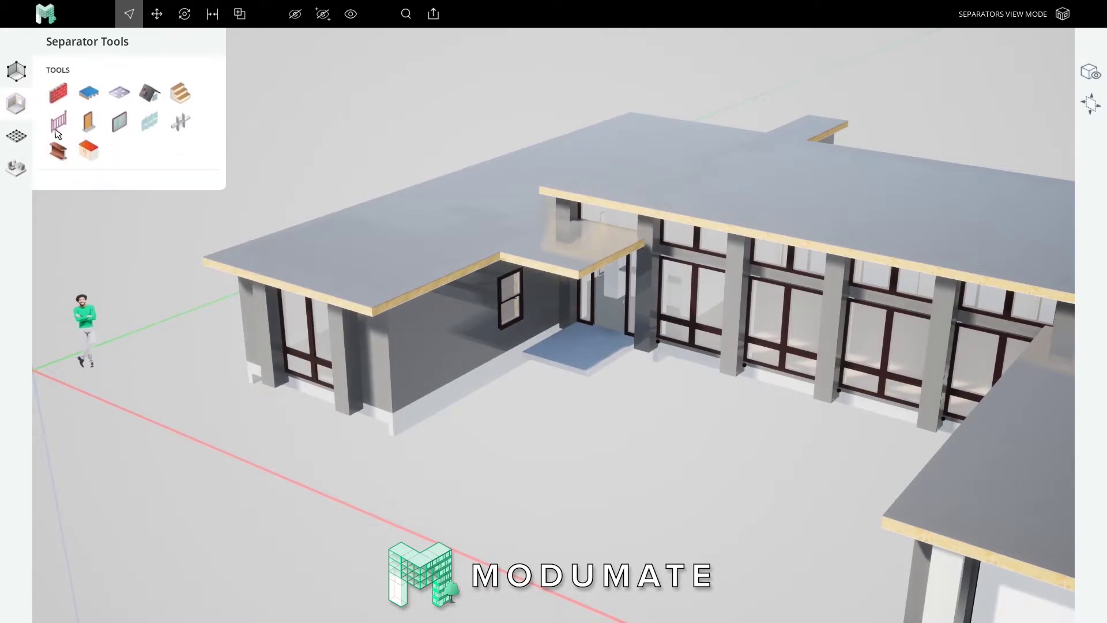
key(w)
key(a)
scroll(111, 437, up, 4)
scroll(115, 438, down, 4)
scroll(128, 442, up, 8)
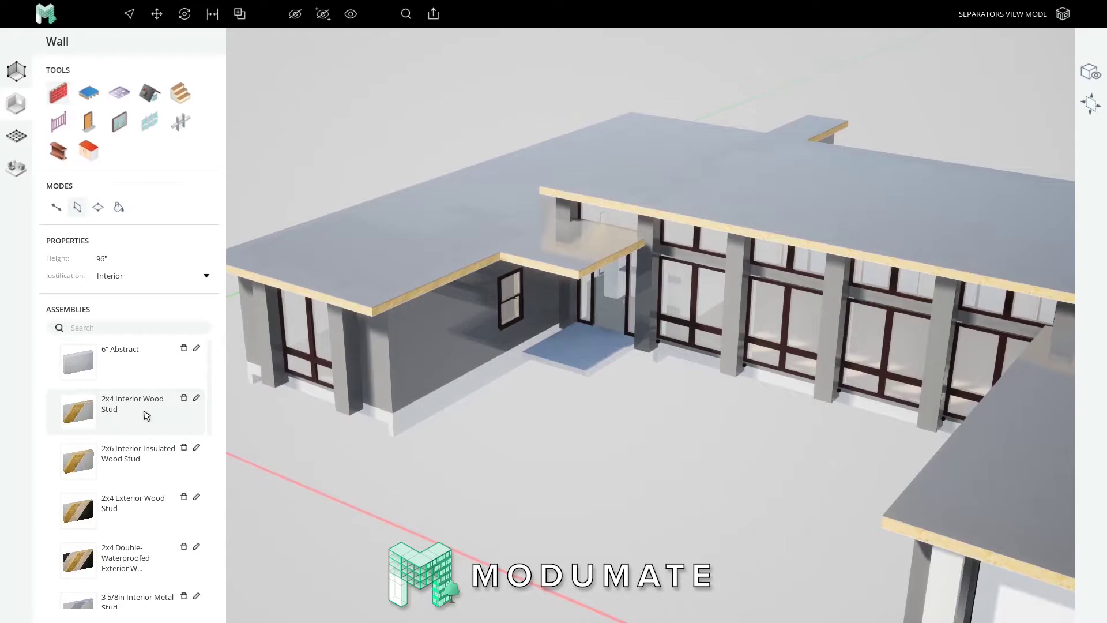
click(196, 399)
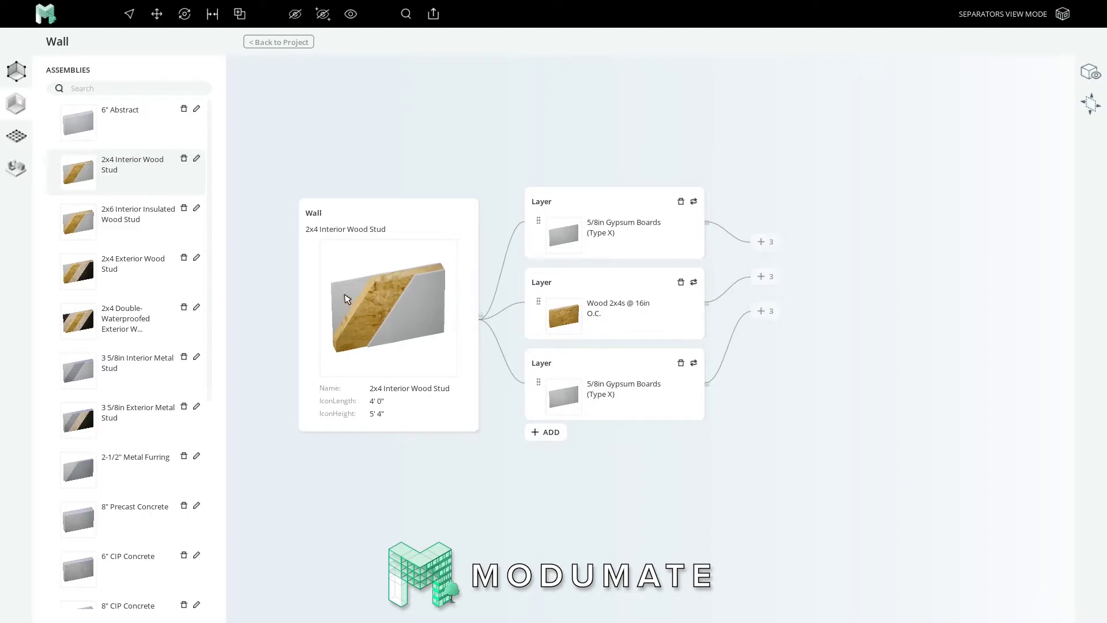
Step: Expand the wall's gypsum and wood stud layers, and swap the stud layer's module with Typical 2x6
click(620, 235)
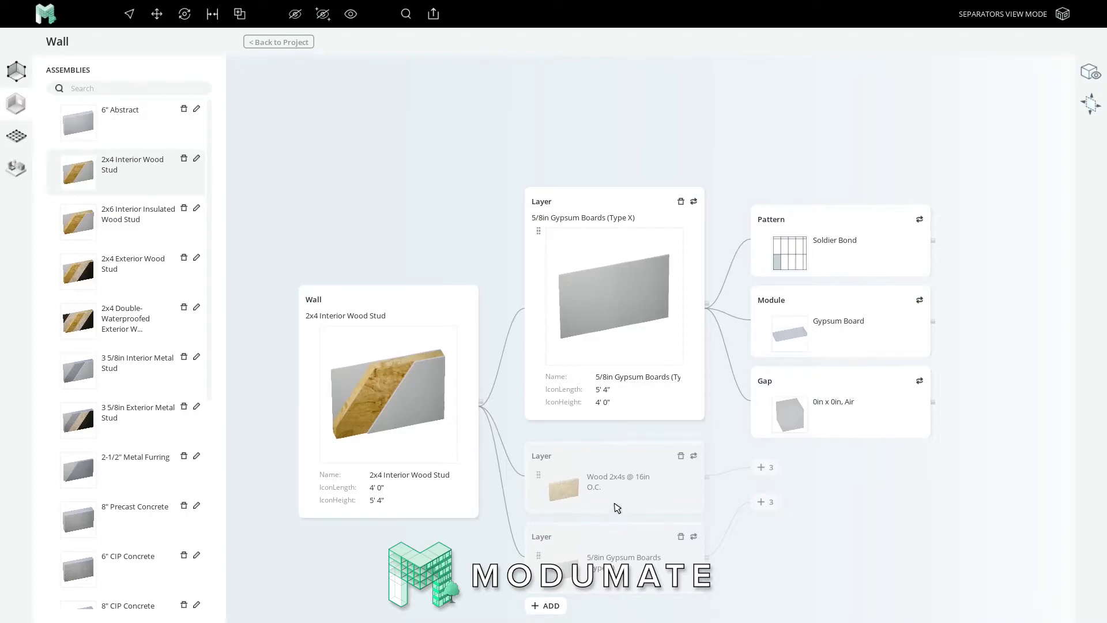
click(586, 480)
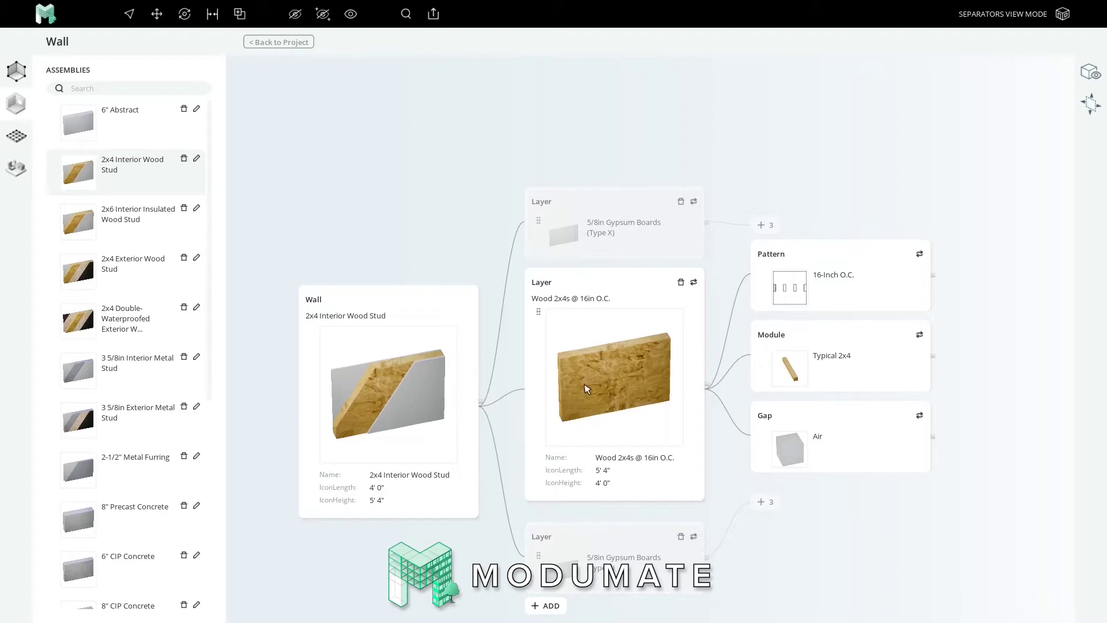
click(920, 336)
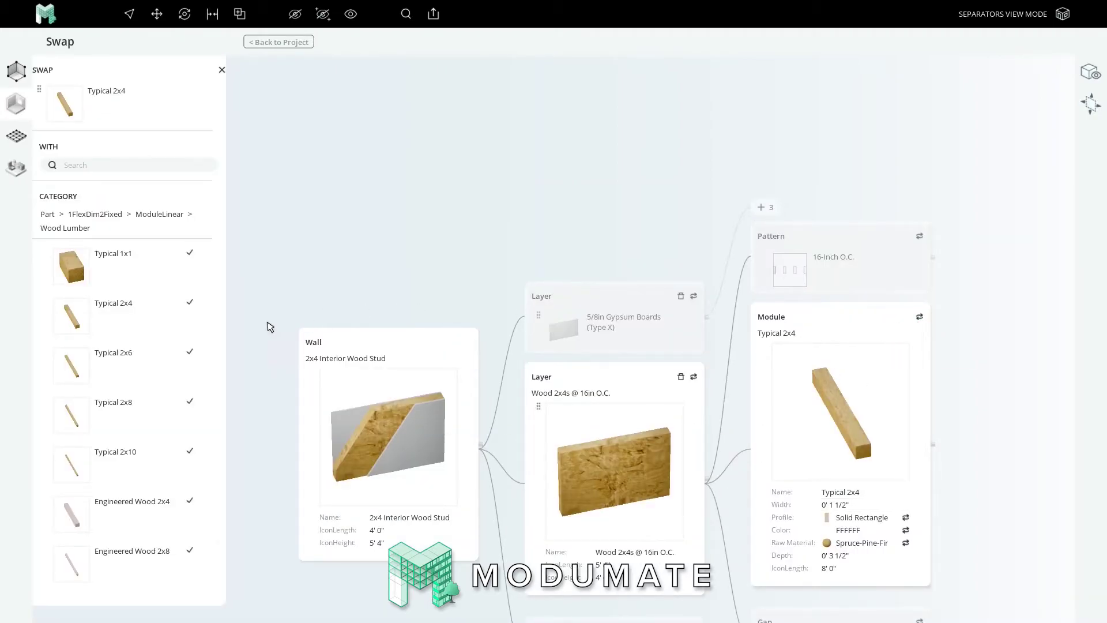
click(191, 351)
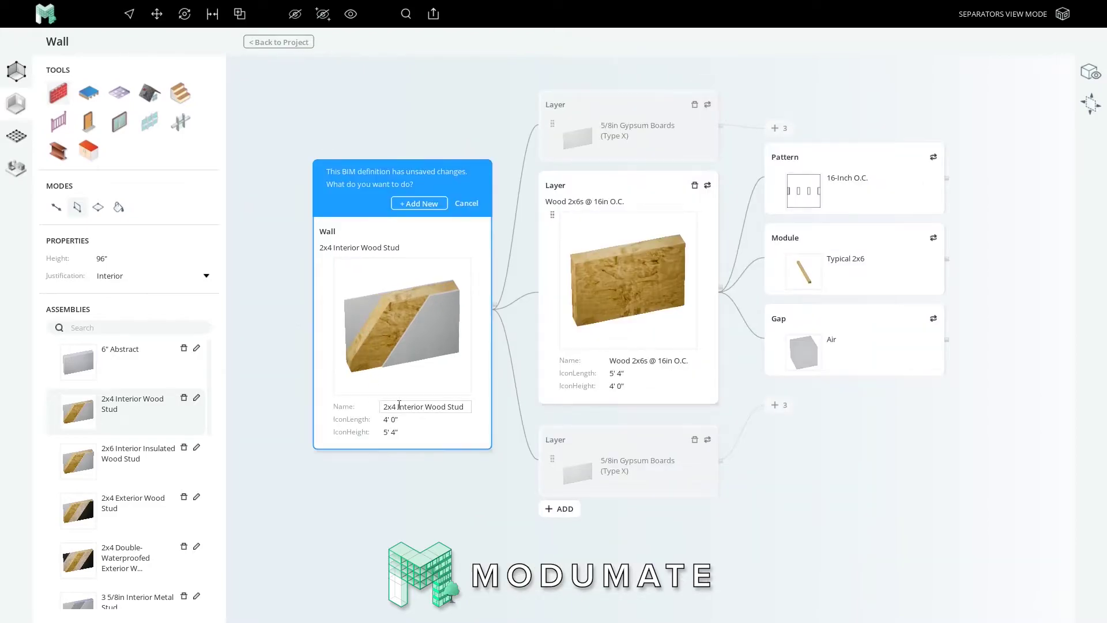
Step: Save the modified wall as a new assembly named 2x6 Interior Wood Stud, and apply Typical Exterior Wall to the entry wing's long side wall
click(396, 406)
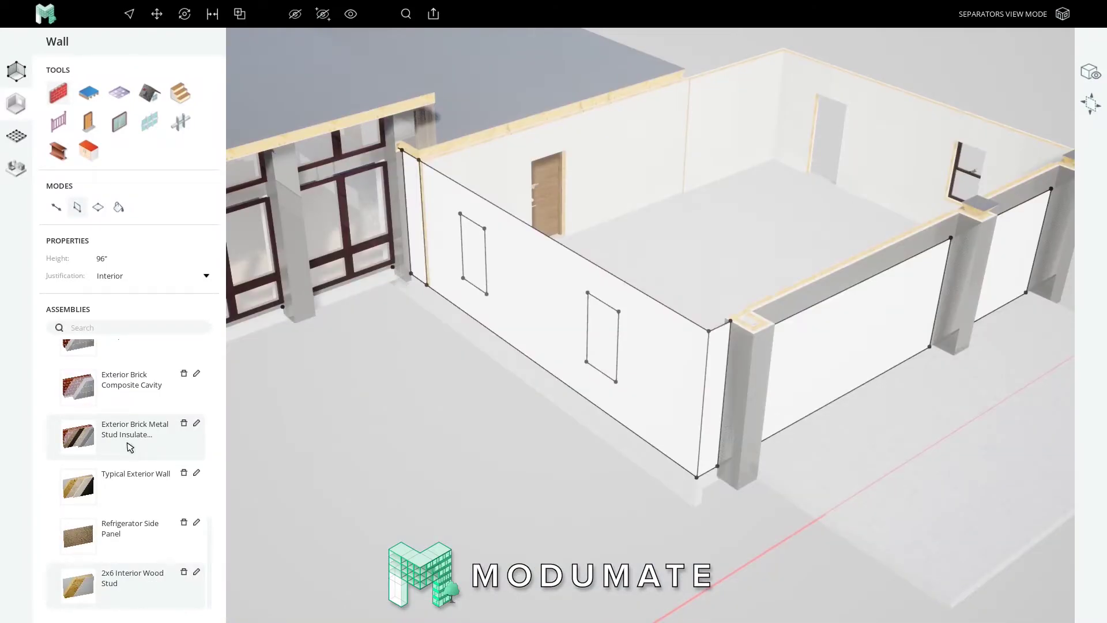
click(138, 472)
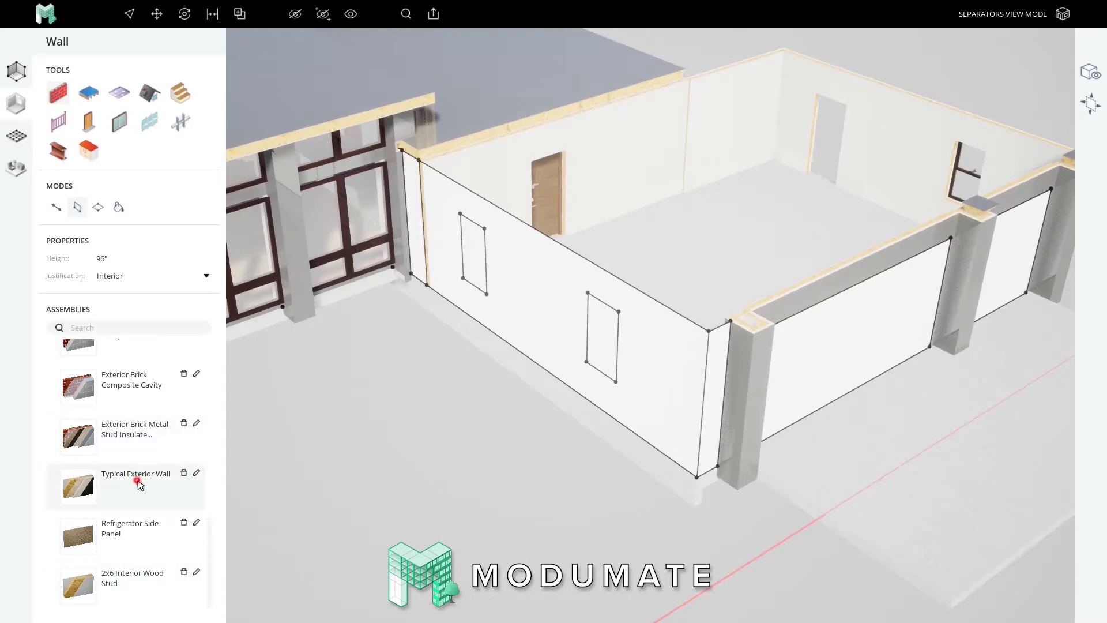
click(535, 296)
click(535, 298)
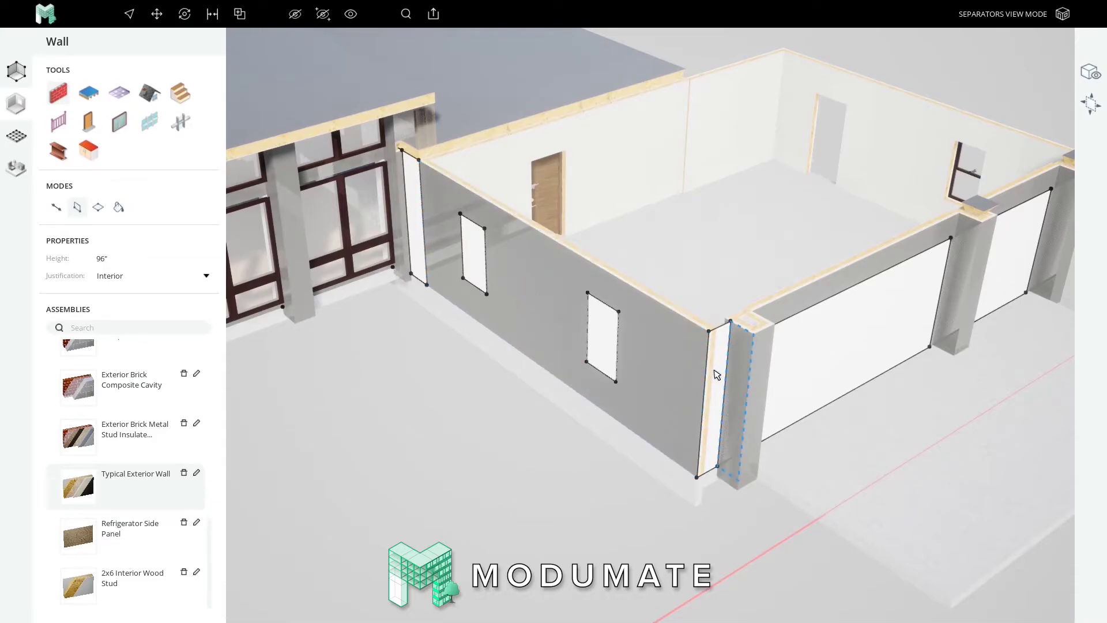
Step: Adjust the orientation of the selected Hung Window 1, Patrician Bronze, in the wing's long side wall
scroll(715, 369, up, 4)
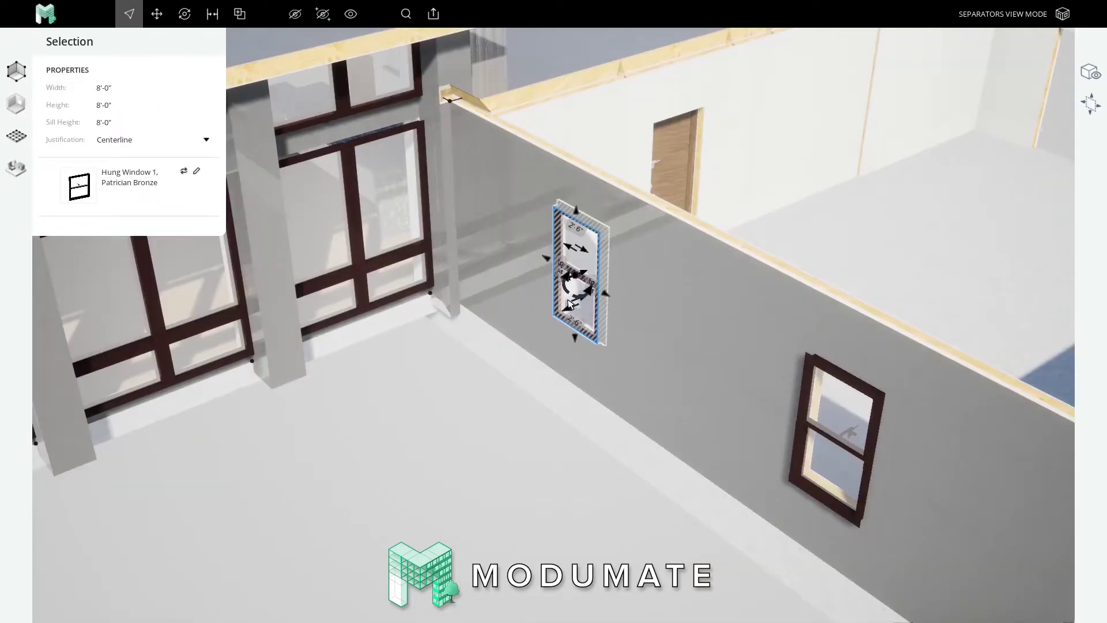
scroll(570, 303, up, 3)
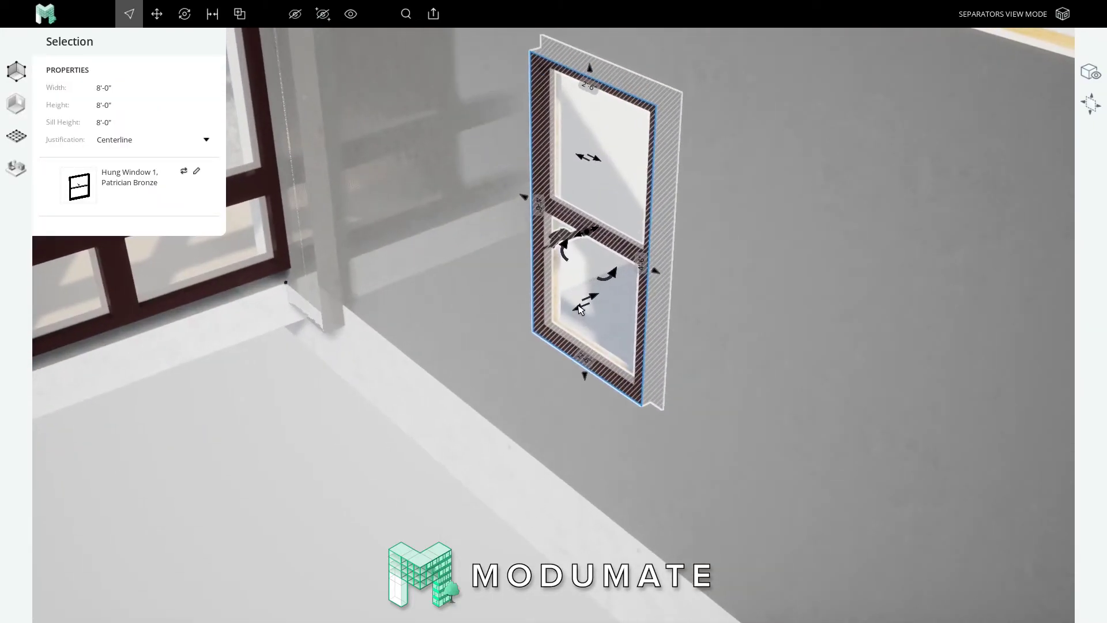
click(585, 311)
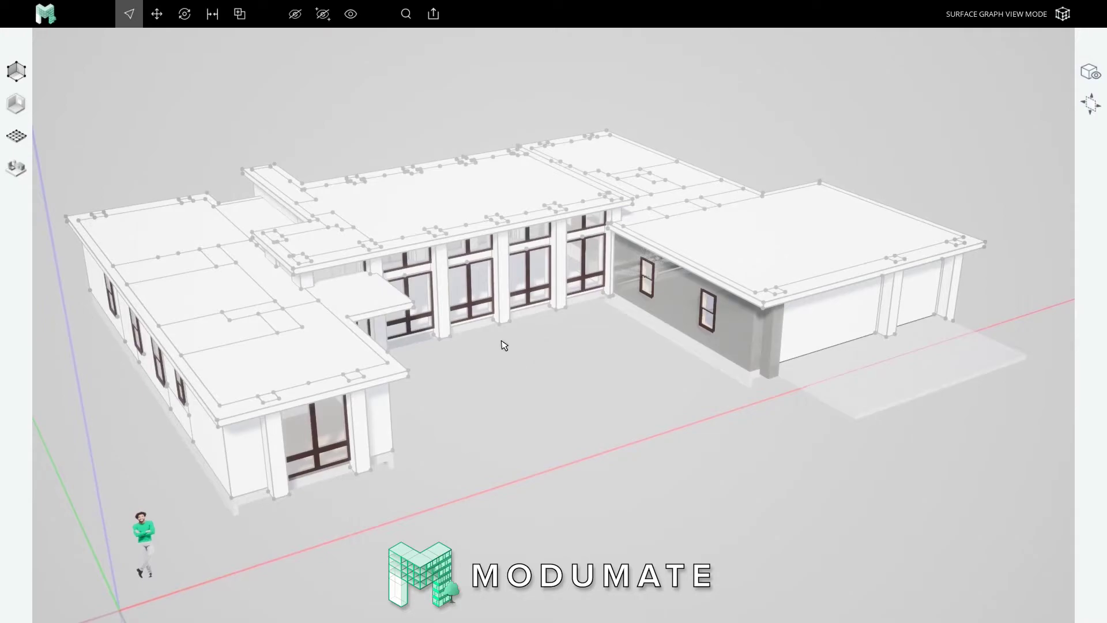
Step: Start the Surface Graph tool and create a surface graph on the side face of the garage's corner pilaster
click(12, 143)
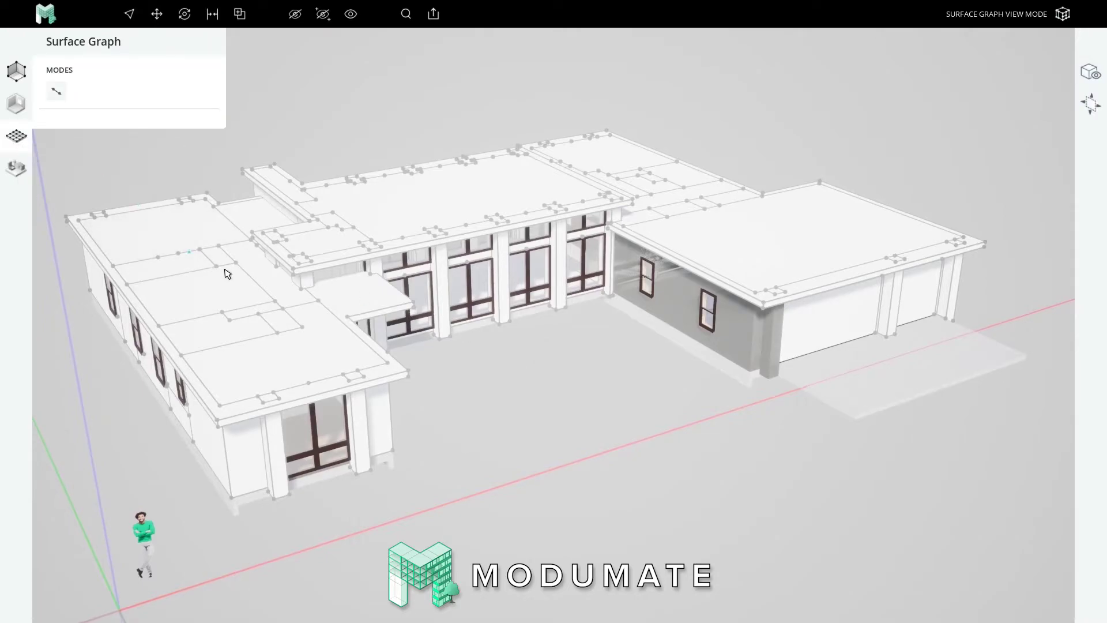
scroll(486, 222, up, 4)
scroll(486, 222, down, 4)
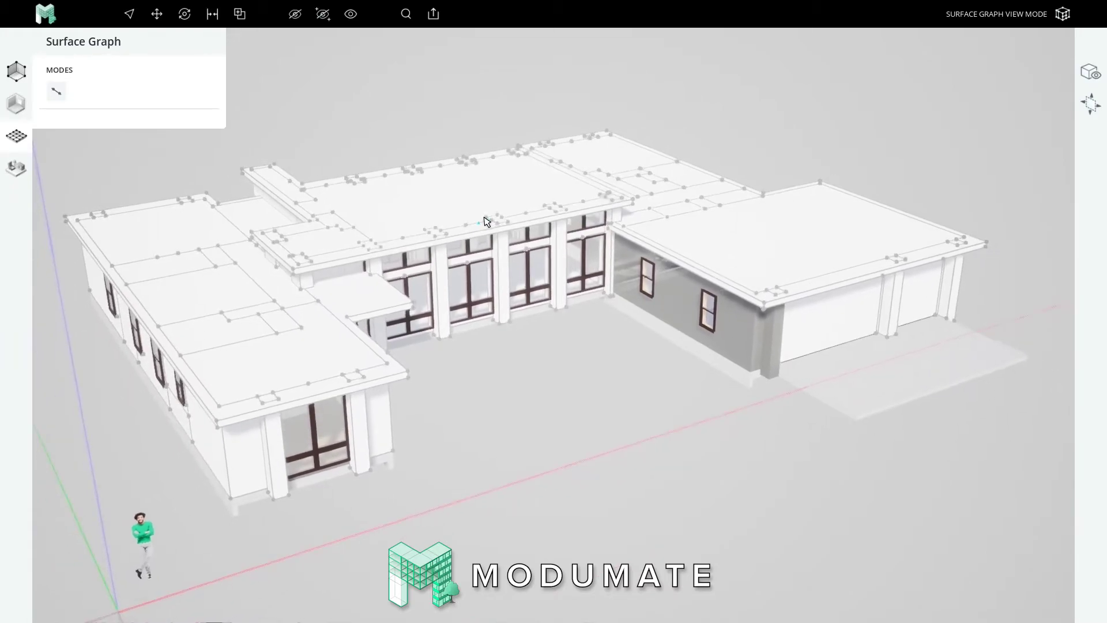
scroll(487, 222, up, 2)
scroll(882, 363, up, 6)
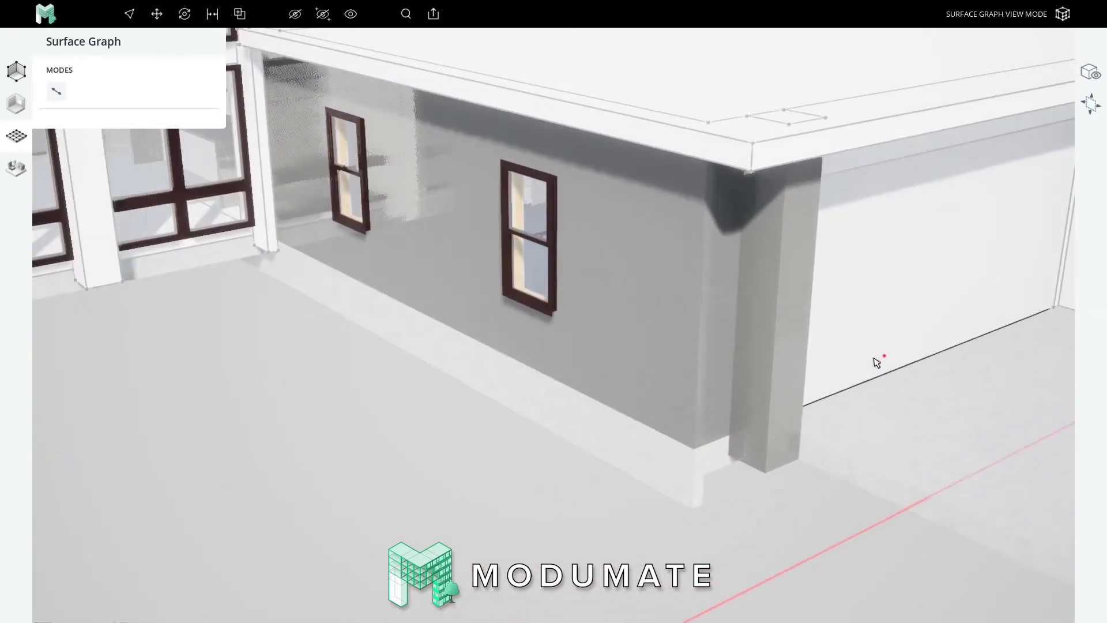
middle_drag(874, 358, 543, 358)
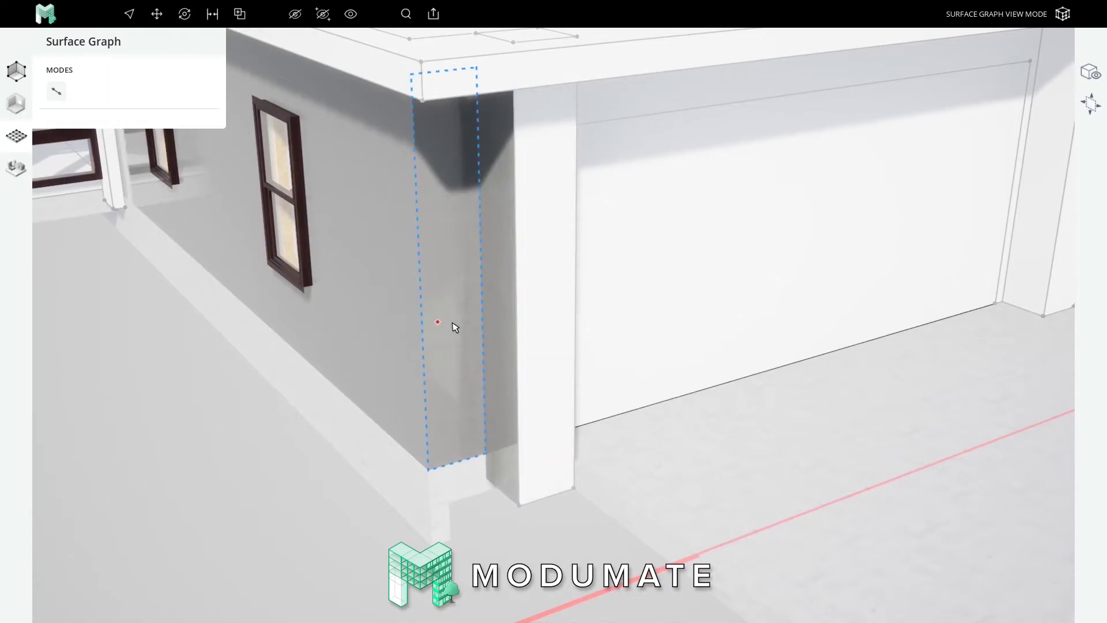
click(487, 327)
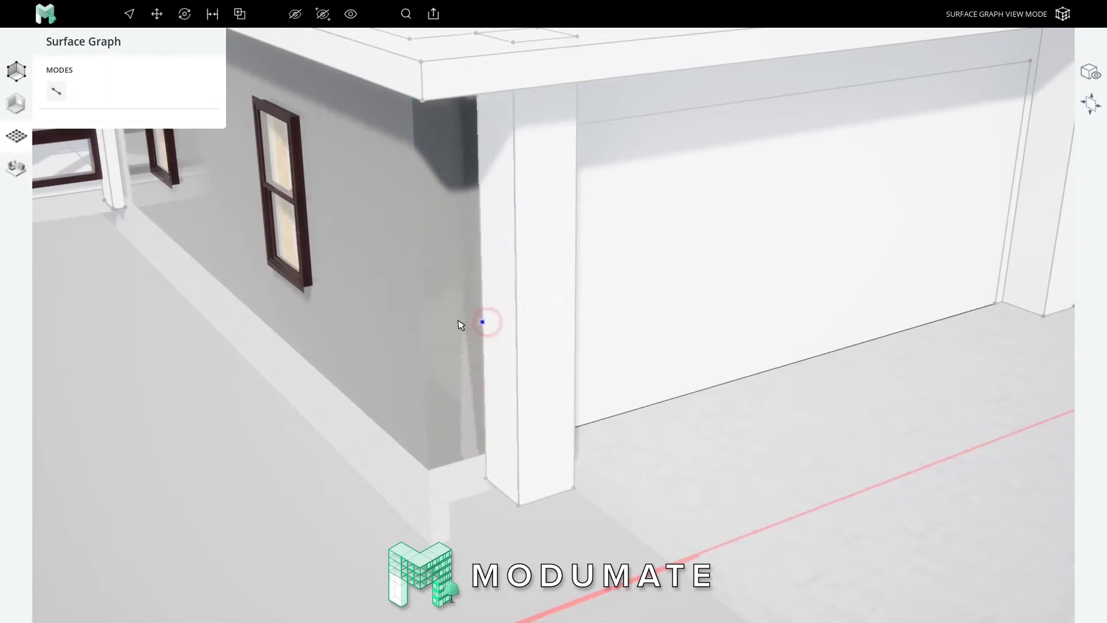
Step: Draw a horizontal line 1'-6" long across the lower part of the corner pilaster's front face, and select it
click(517, 371)
click(575, 355)
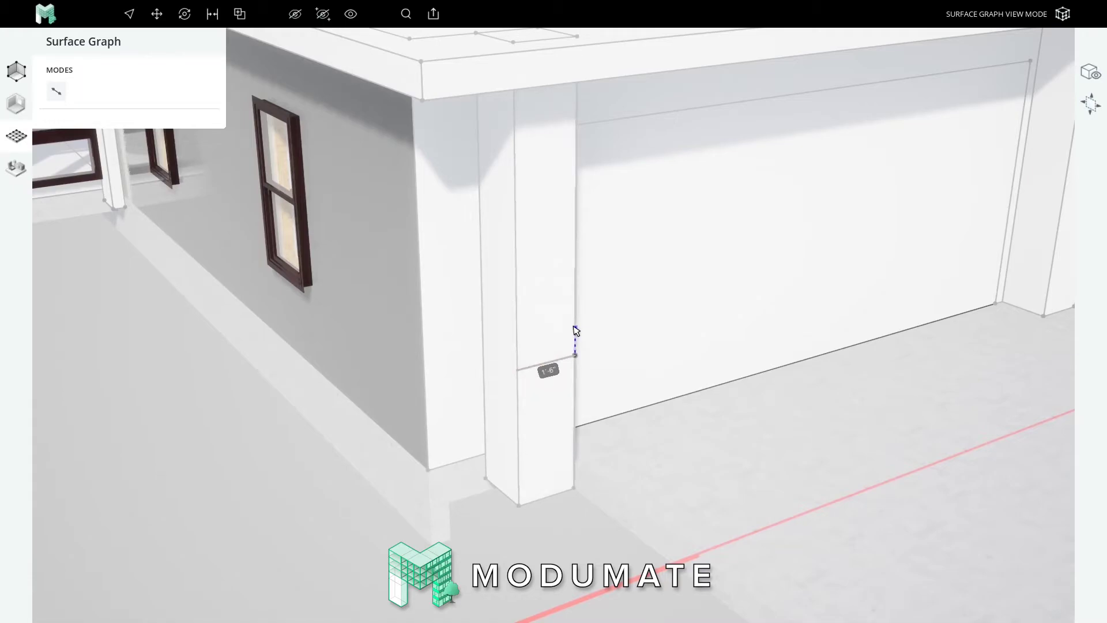
key(Escape)
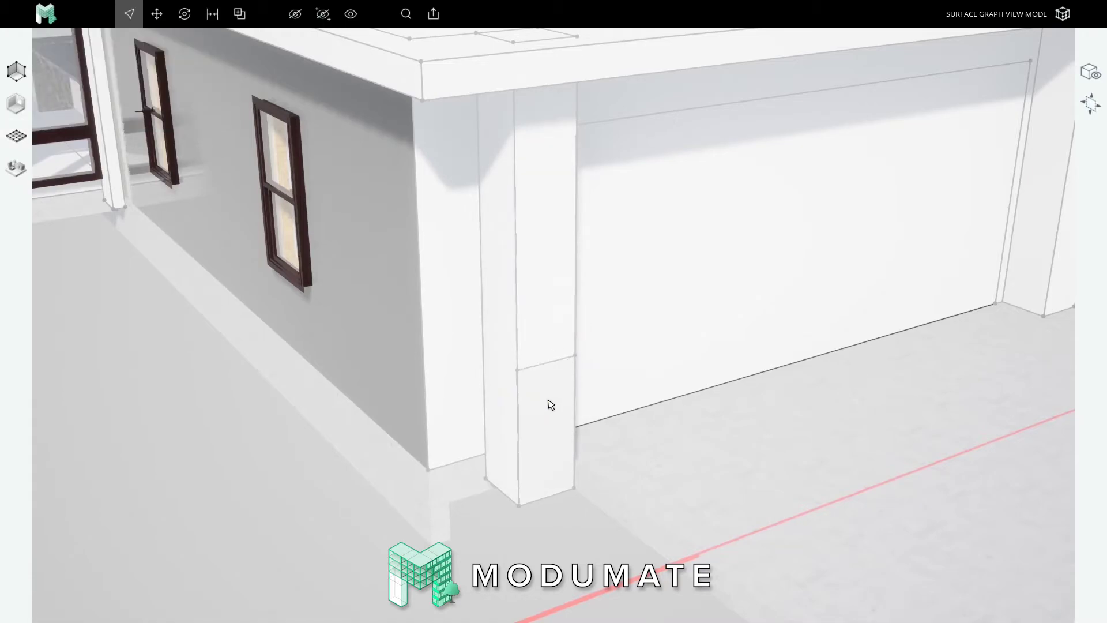
click(547, 367)
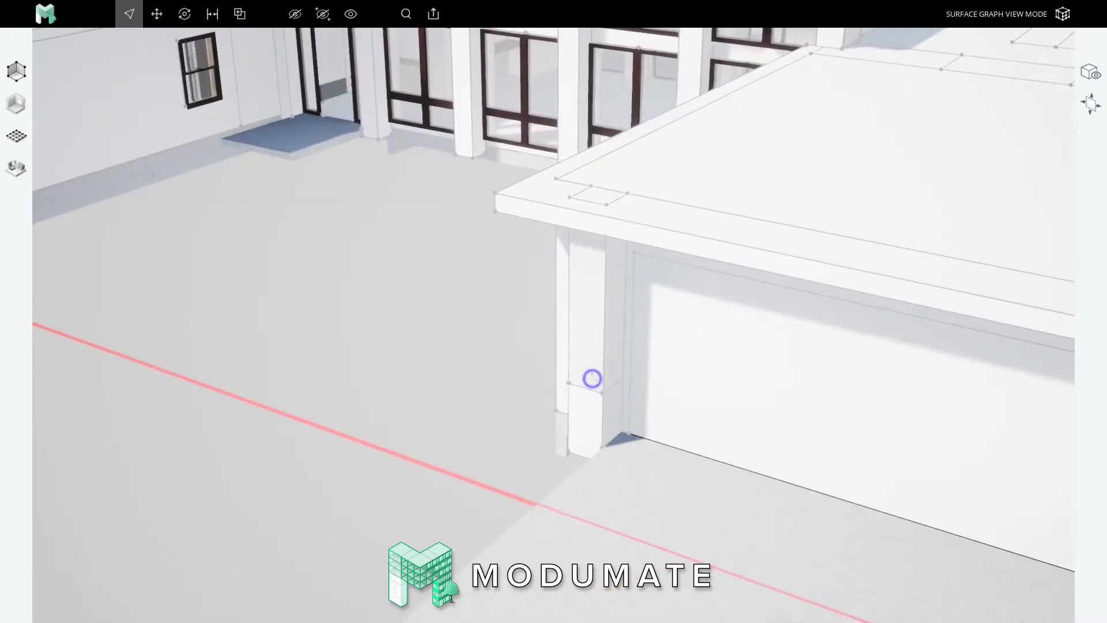
Step: Examine the surface graph lines on the corner pilaster and on the kitchen's walls, counters and cabinets
scroll(593, 378, up, 5)
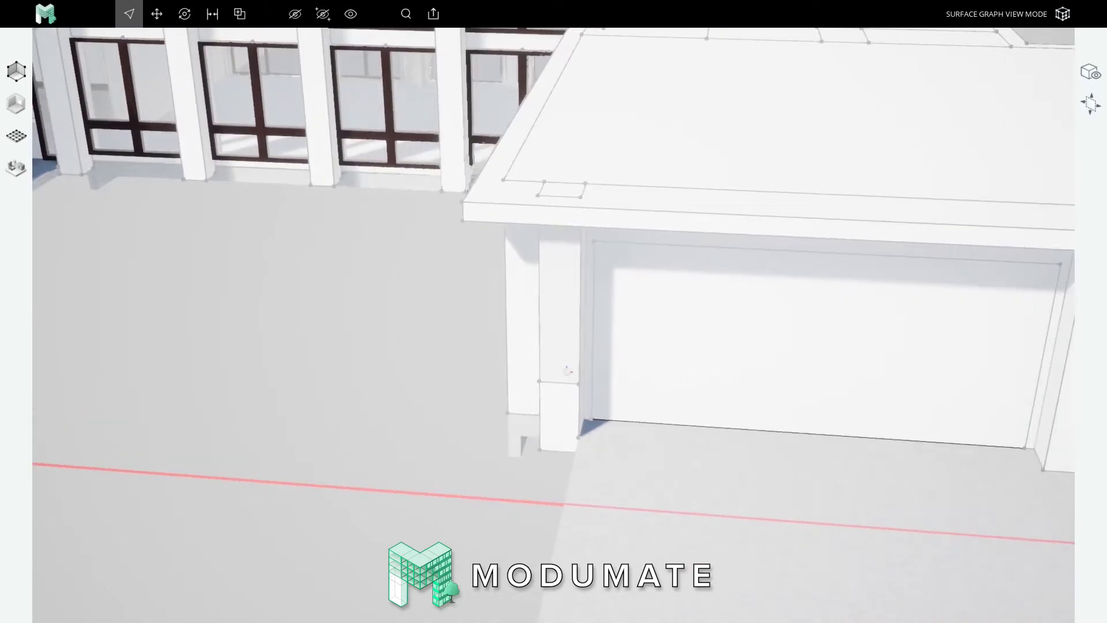
middle_drag(556, 370, 553, 340)
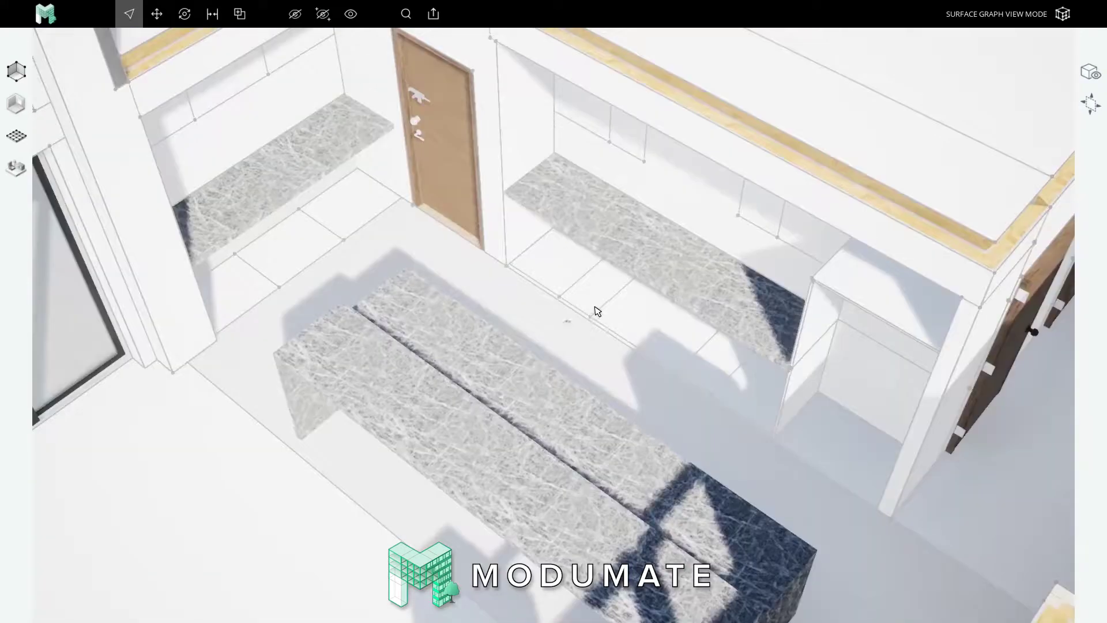
scroll(596, 310, down, 4)
middle_drag(578, 311, 539, 306)
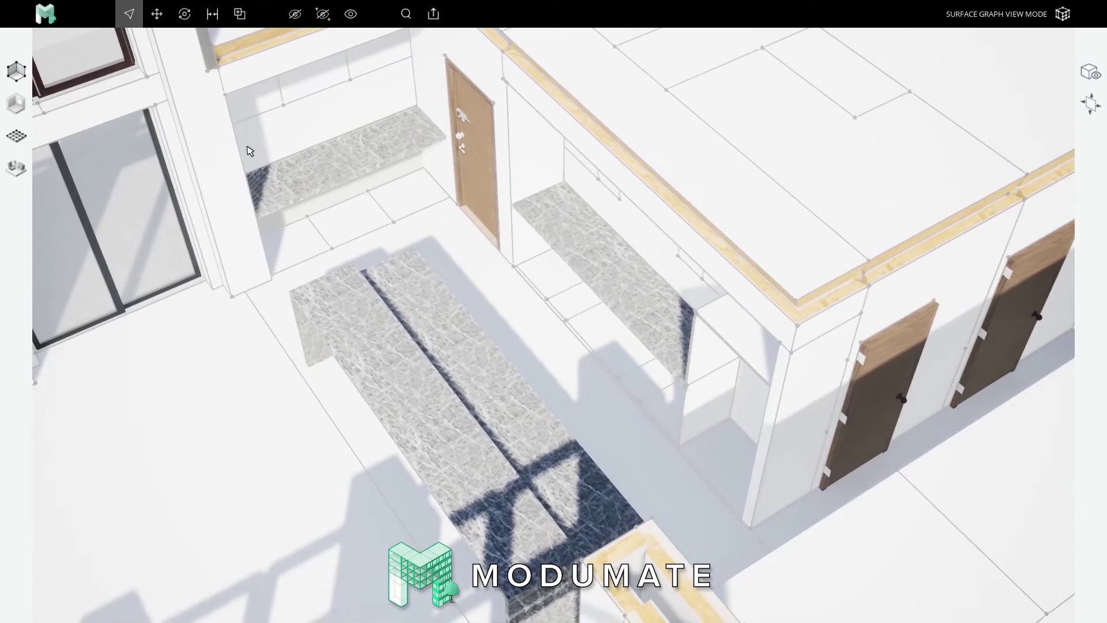
scroll(247, 150, up, 3)
middle_drag(248, 150, 541, 383)
right_drag(541, 382, 579, 351)
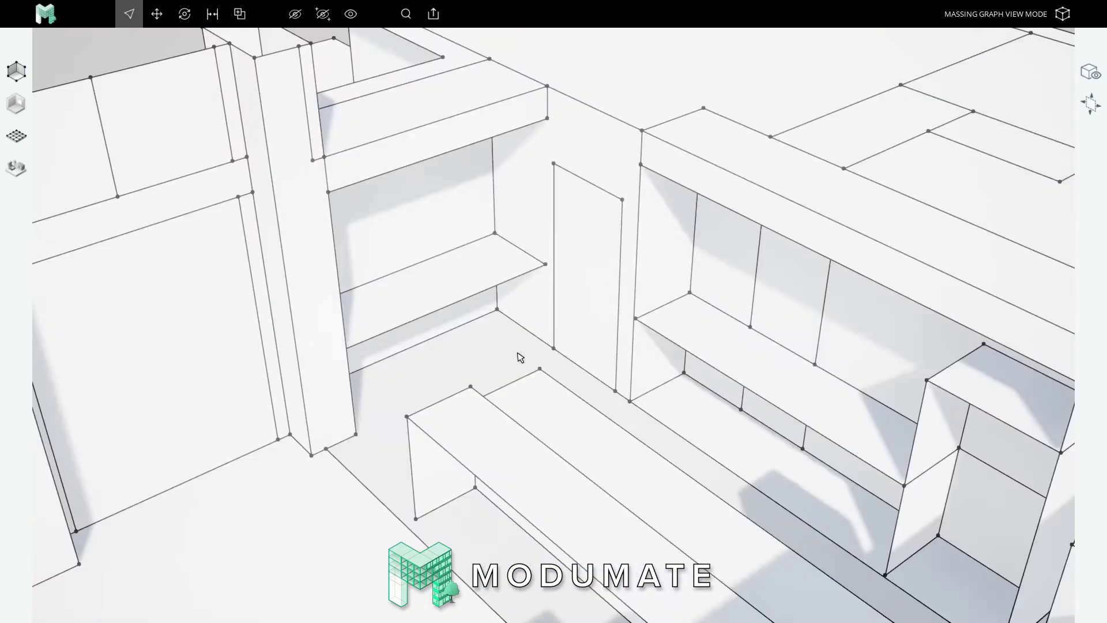
Step: Cycle the view mode through Separators and Surface Graph to All Objects, comparing the kitchen and the exterior
key(g)
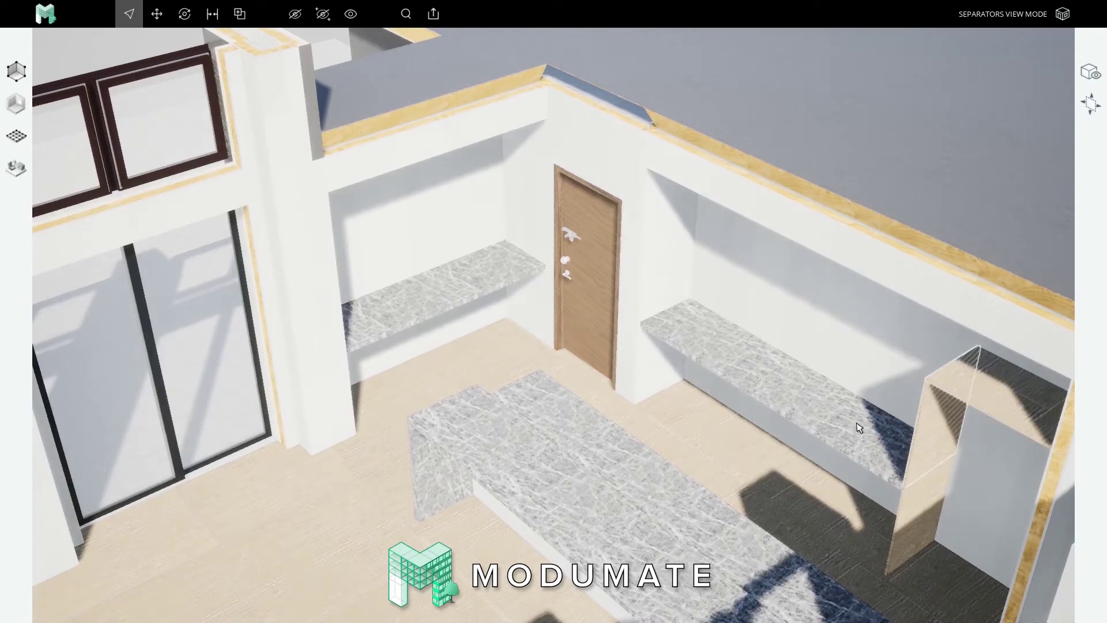
key(g)
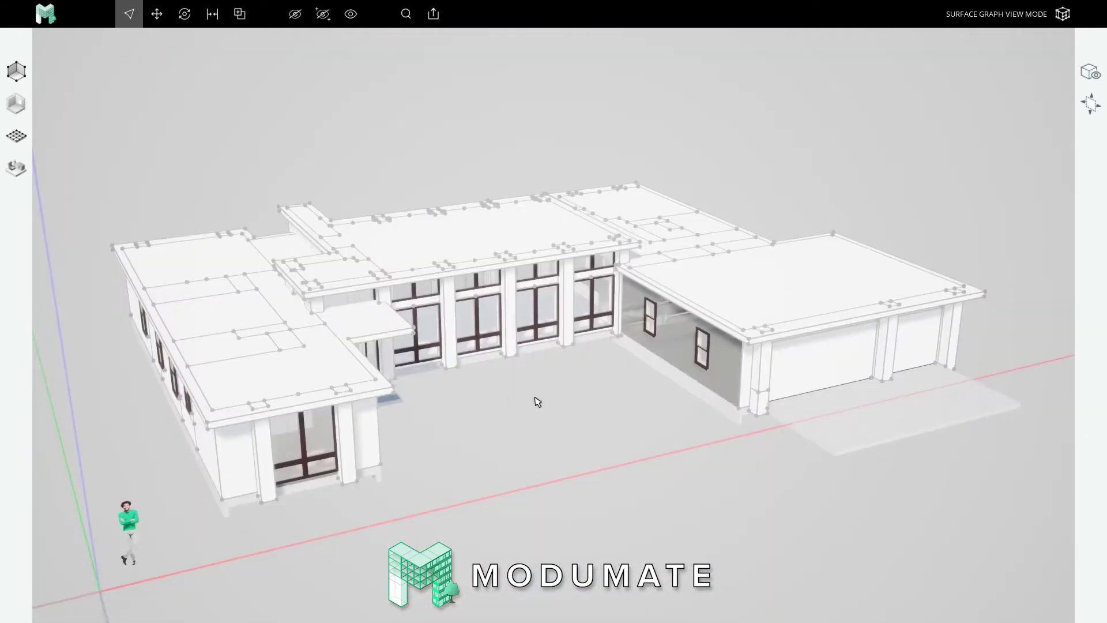
key(g)
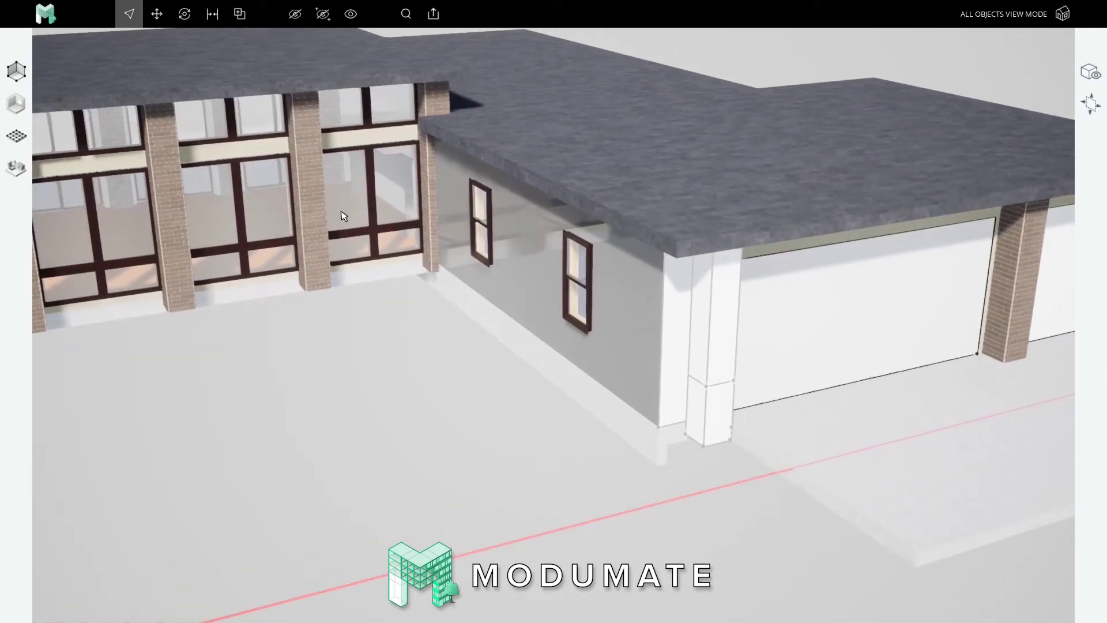
Step: Apply the Typical Exterior Plaster Finish to the wing's long side wall and the short return wall beside the corner pilaster
click(17, 167)
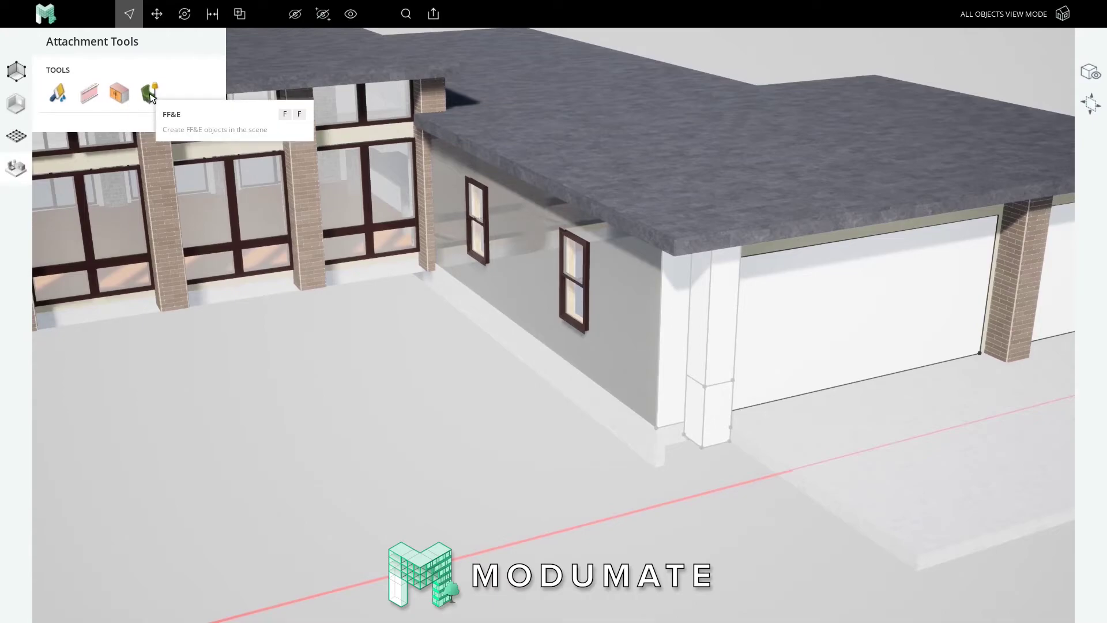
click(57, 93)
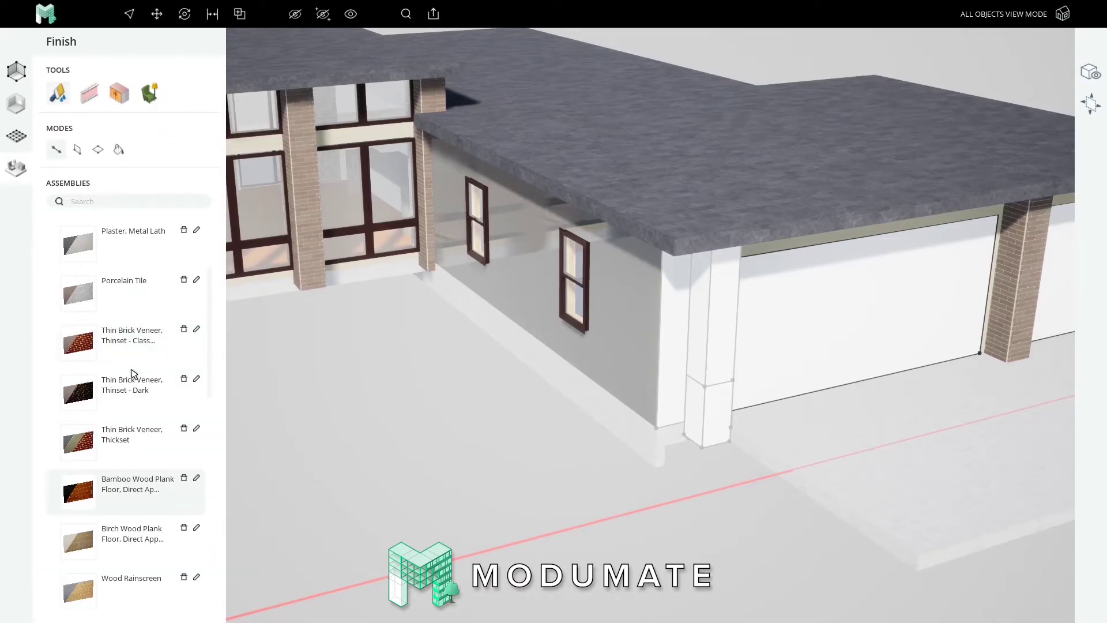
scroll(136, 369, down, 10)
scroll(132, 373, down, 5)
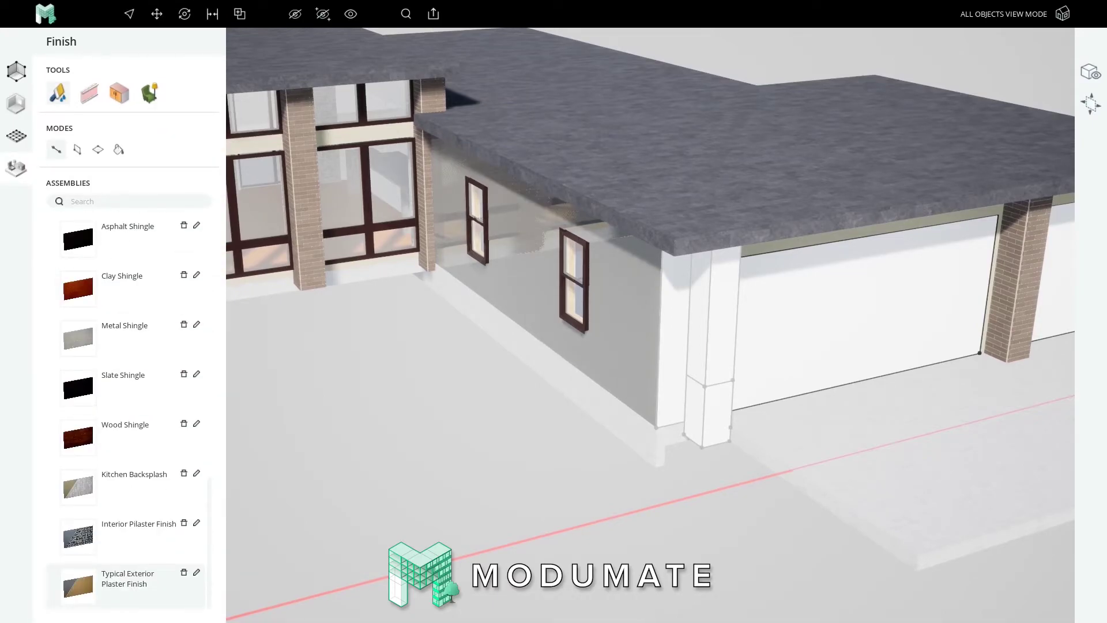
click(515, 284)
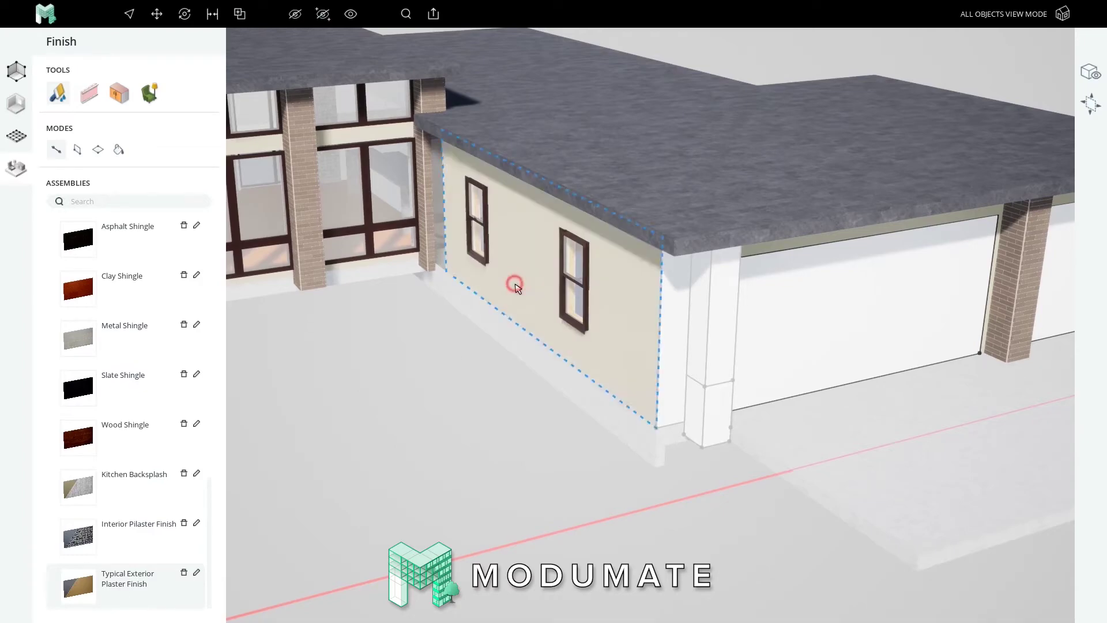
click(674, 326)
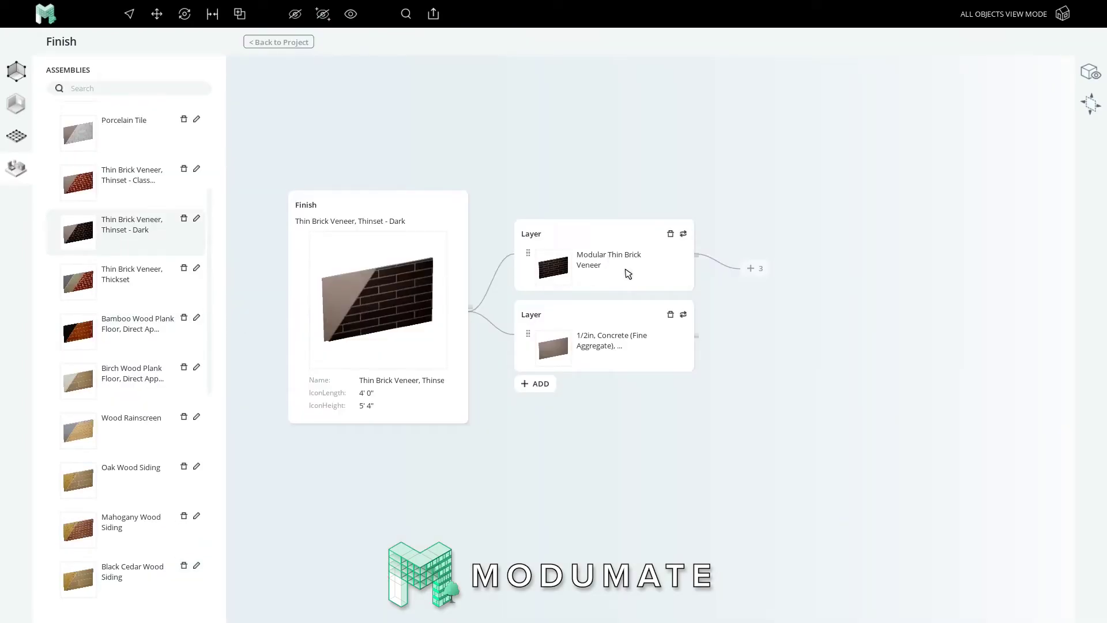
Step: Expand the Modular Thin Brick Veneer layer of the Thin Brick Veneer, Thinset - Dark finish
click(611, 268)
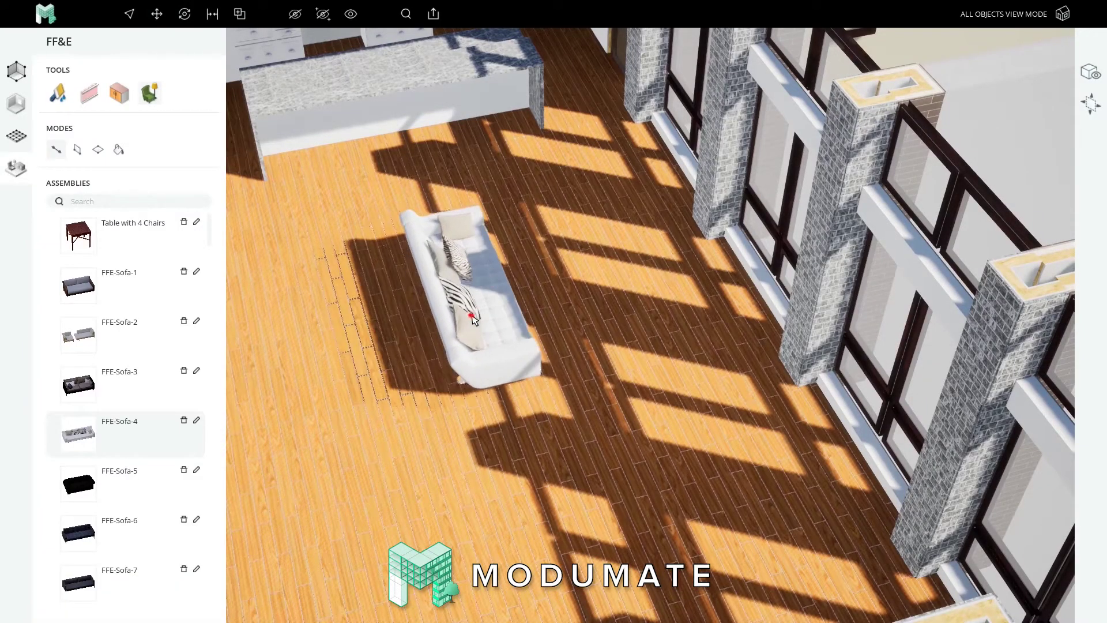
Step: Place FFE-Sofa-4 on the living room floor, rotate it so its back faces the kitchen island, and clear the selection
click(479, 324)
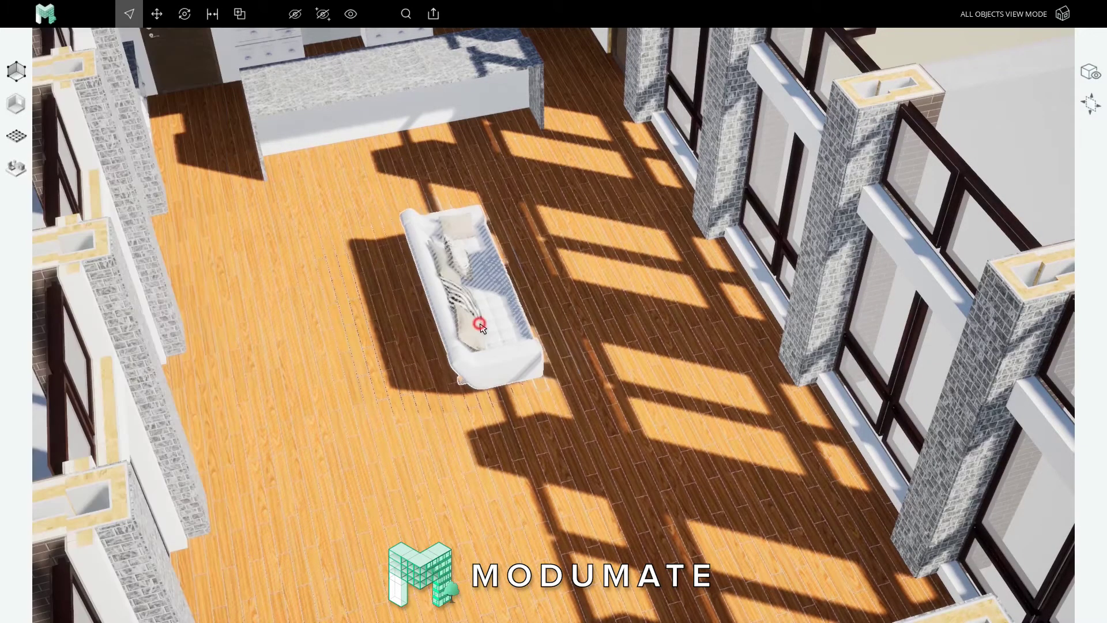
click(469, 313)
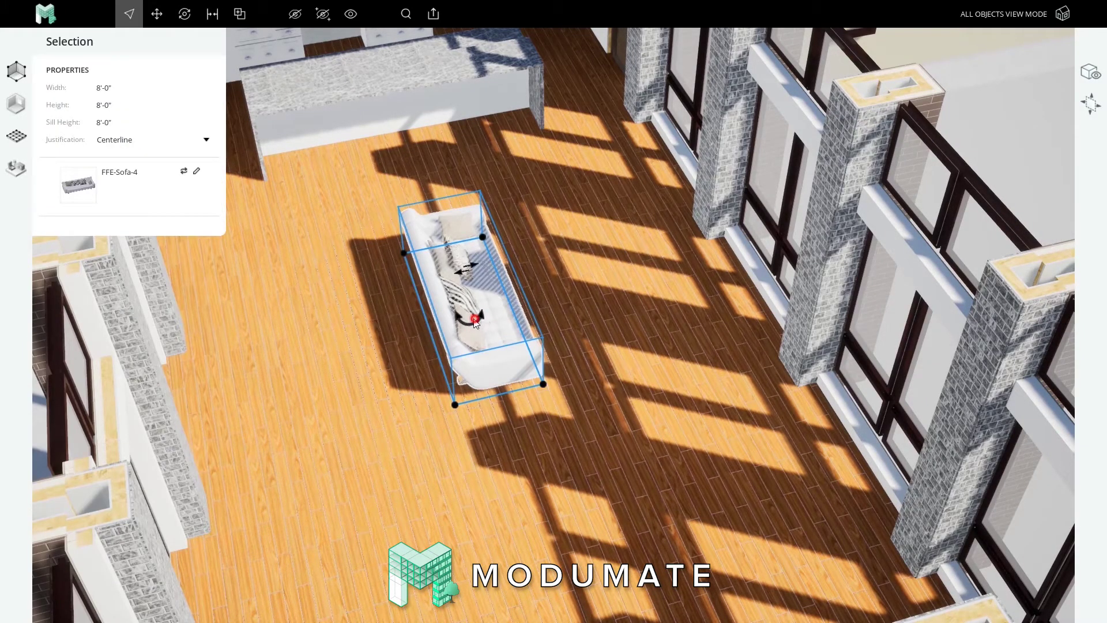
click(524, 445)
Step: Examine the sofa's cushions up close and its position in the living room from several sides
scroll(499, 309, up, 10)
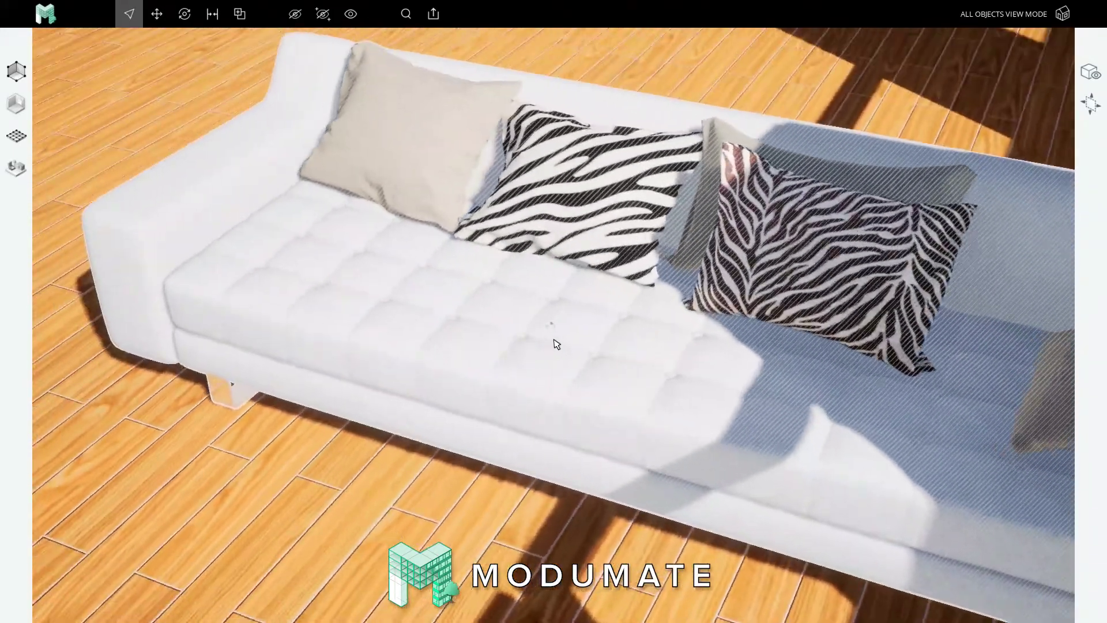
scroll(555, 344, down, 10)
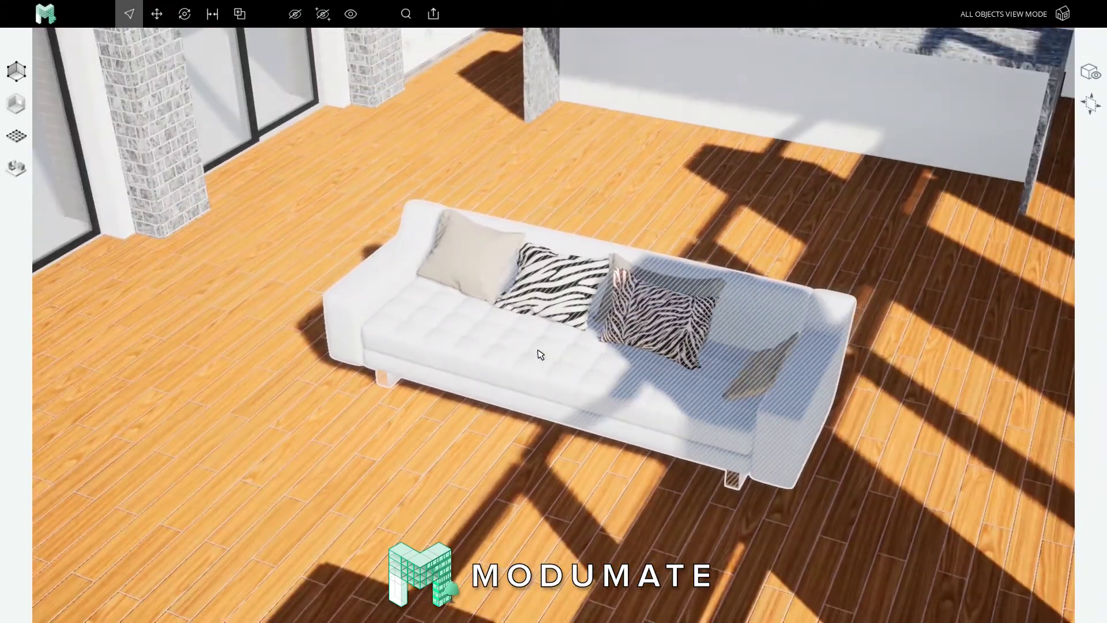
right_drag(520, 340, 668, 360)
scroll(518, 331, down, 5)
click(516, 314)
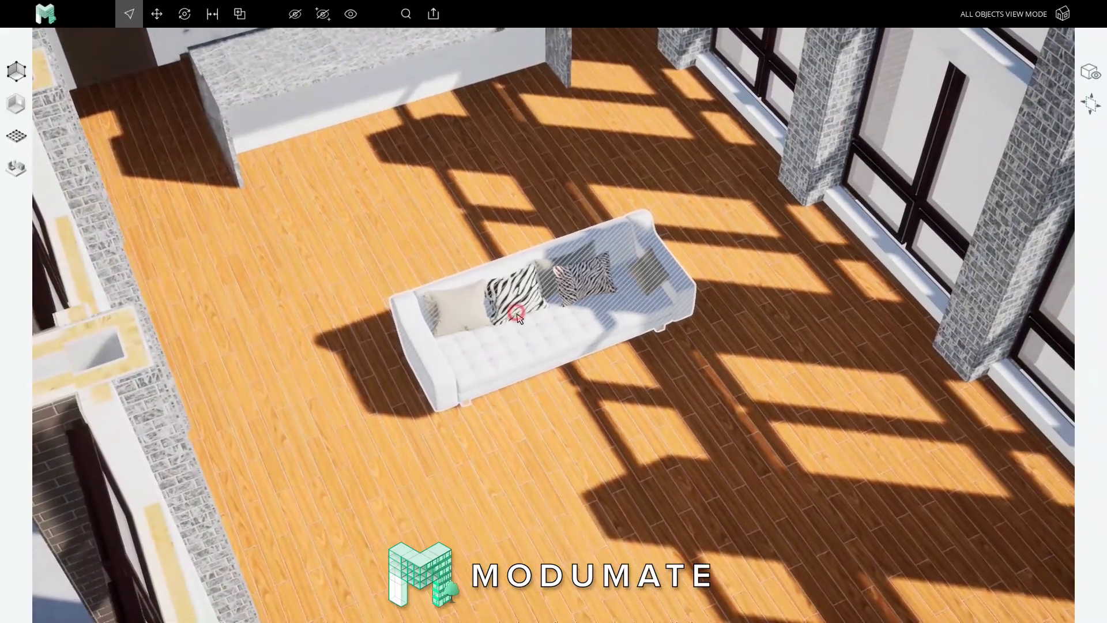
click(517, 316)
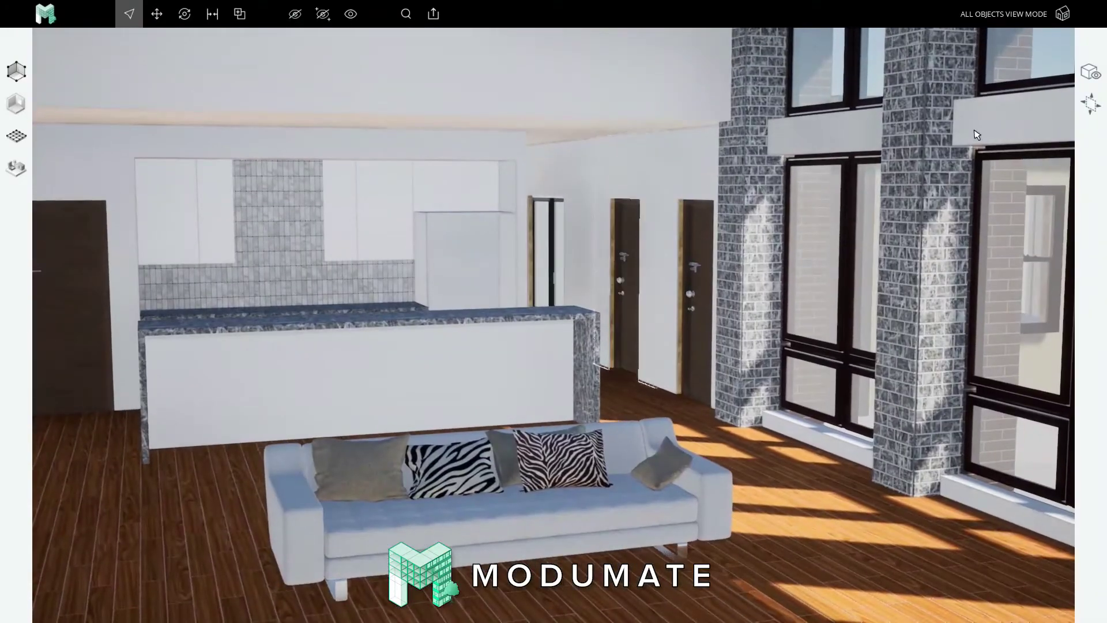
Step: Set the 3D view's field of view to 90°
click(947, 148)
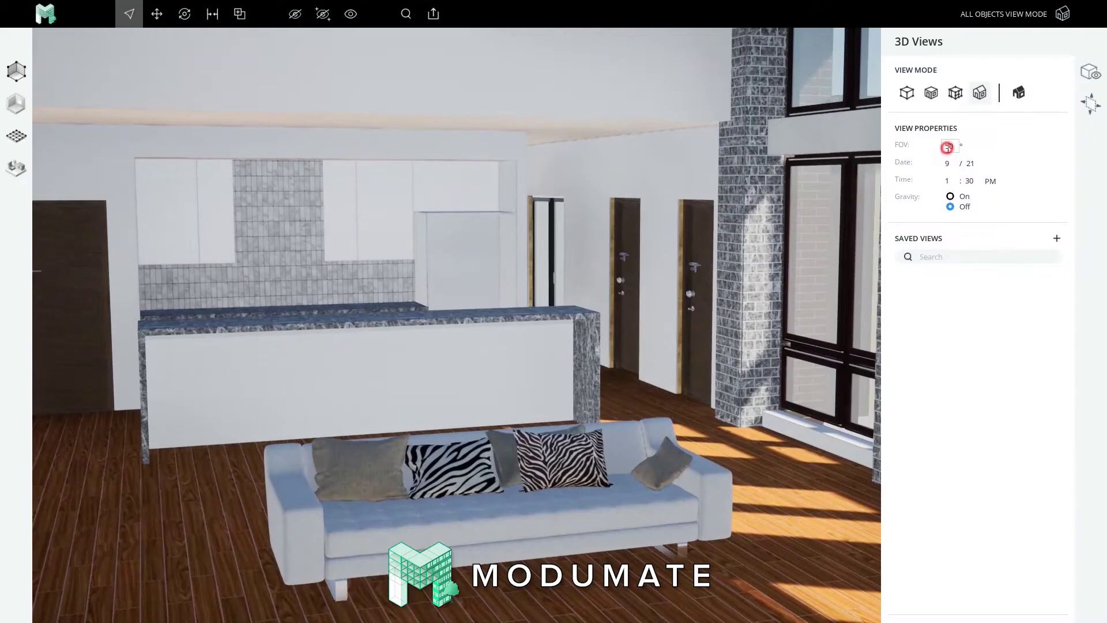
text(90)
key(Return)
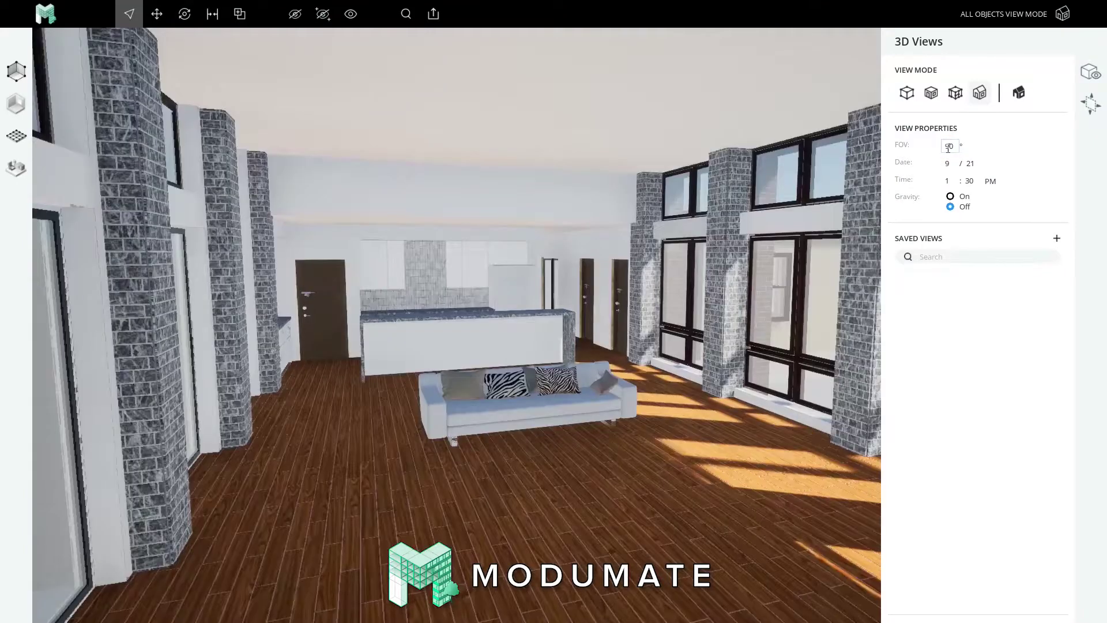
Step: Reframe the living room around the sofa, kitchen and window walls, and save it as a new camera view
click(1085, 75)
right_drag(941, 142, 951, 114)
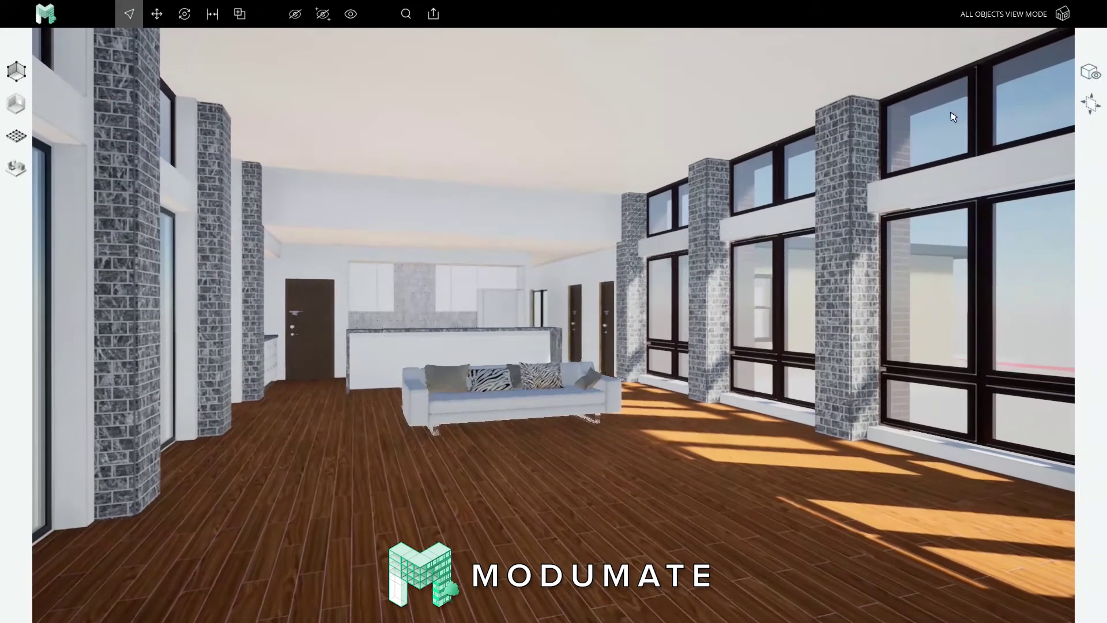
click(1086, 73)
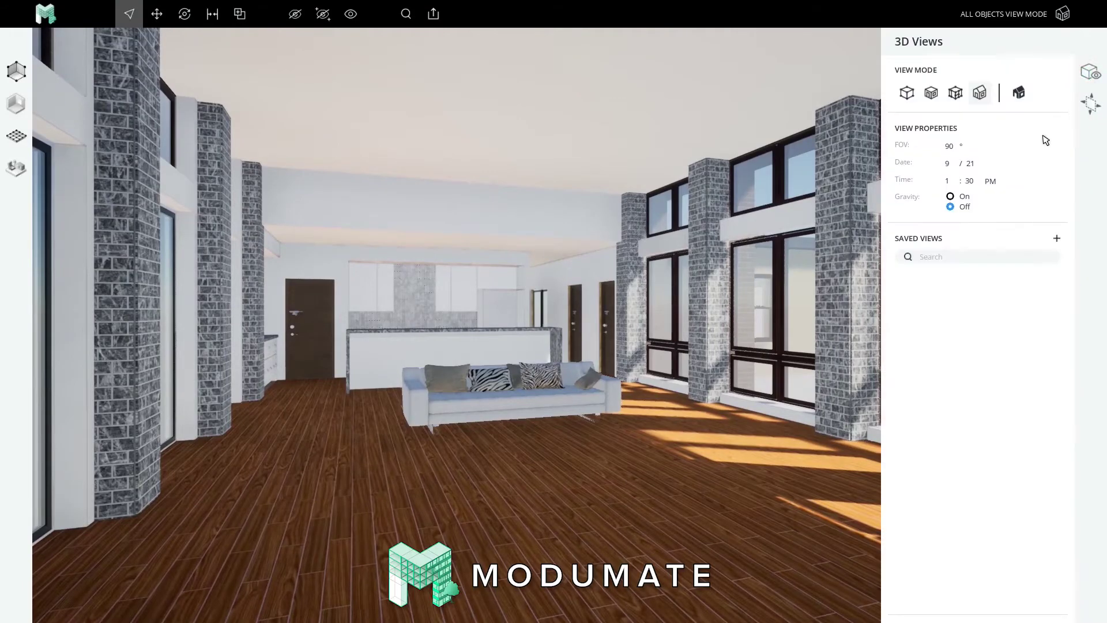
click(1057, 239)
Step: Set the month of the 3D view's date to 12
click(942, 182)
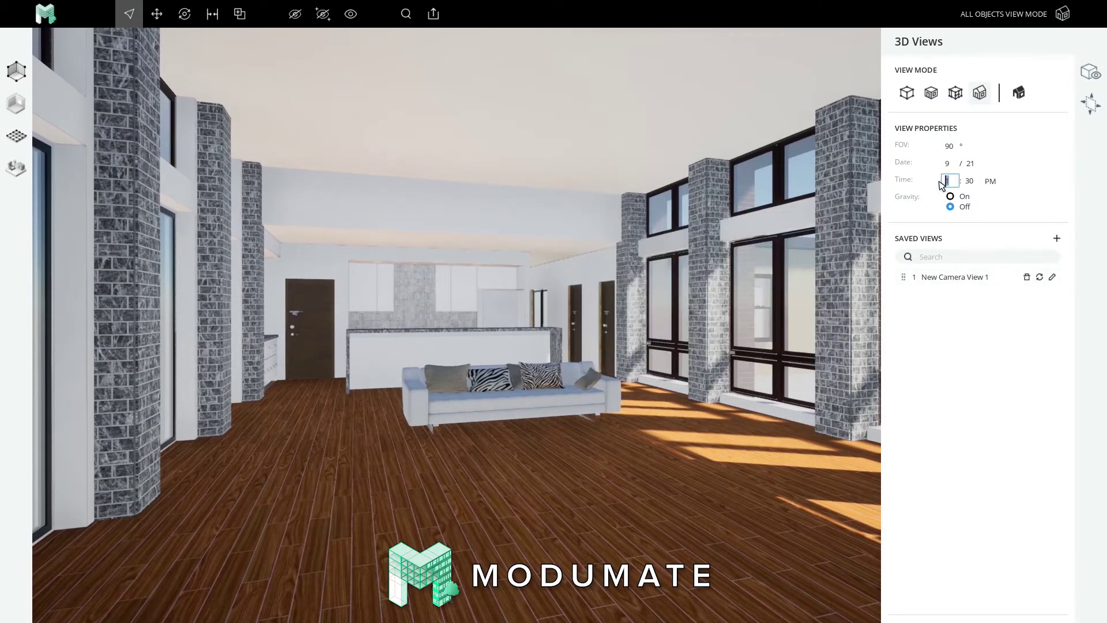
key(Return)
click(943, 165)
text(12)
key(Return)
Step: Set the 3D view's time to hour 1 PM and the month of its date to 11
click(943, 181)
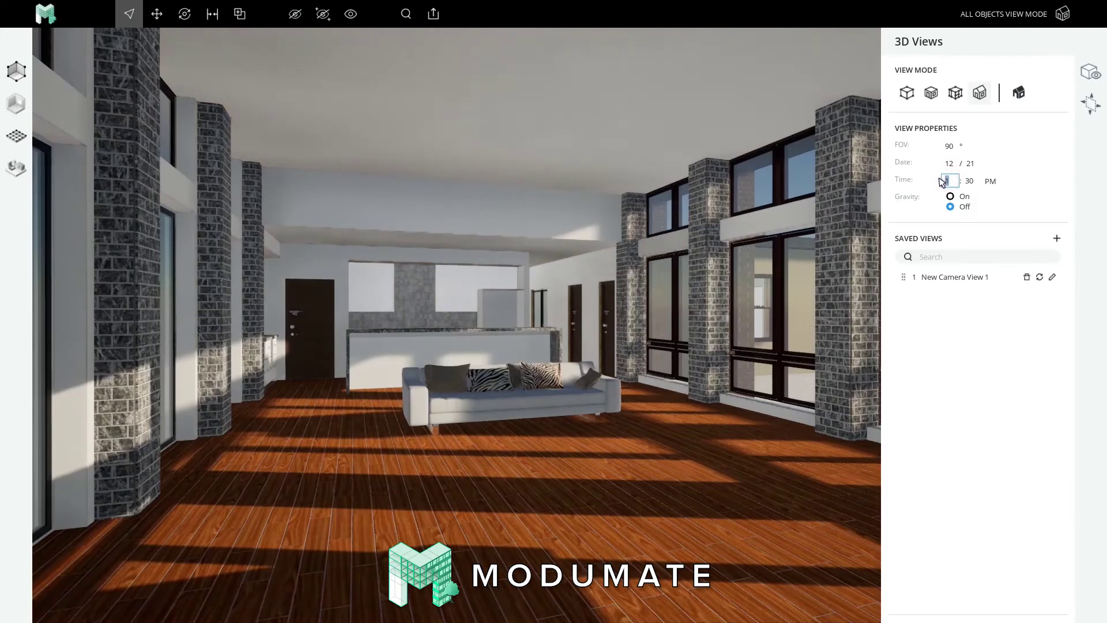
text(2)
key(Return)
click(950, 179)
text(1)
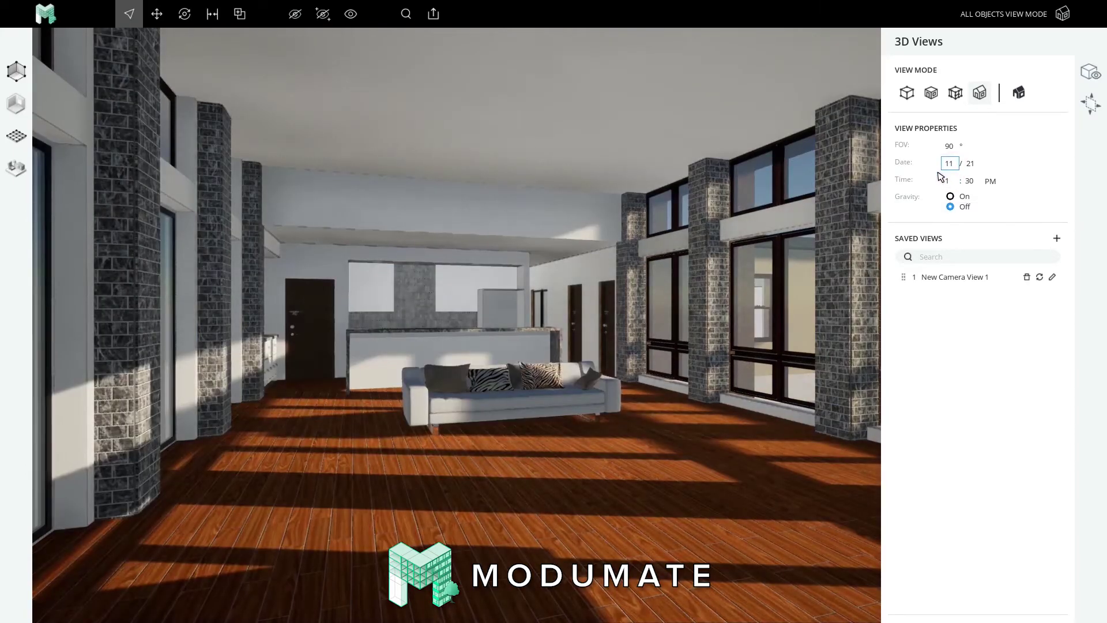
key(Return)
Step: Turn gravity on for the 3D view and walk through the living room toward the kitchen and around the sofa
click(1089, 73)
click(1084, 73)
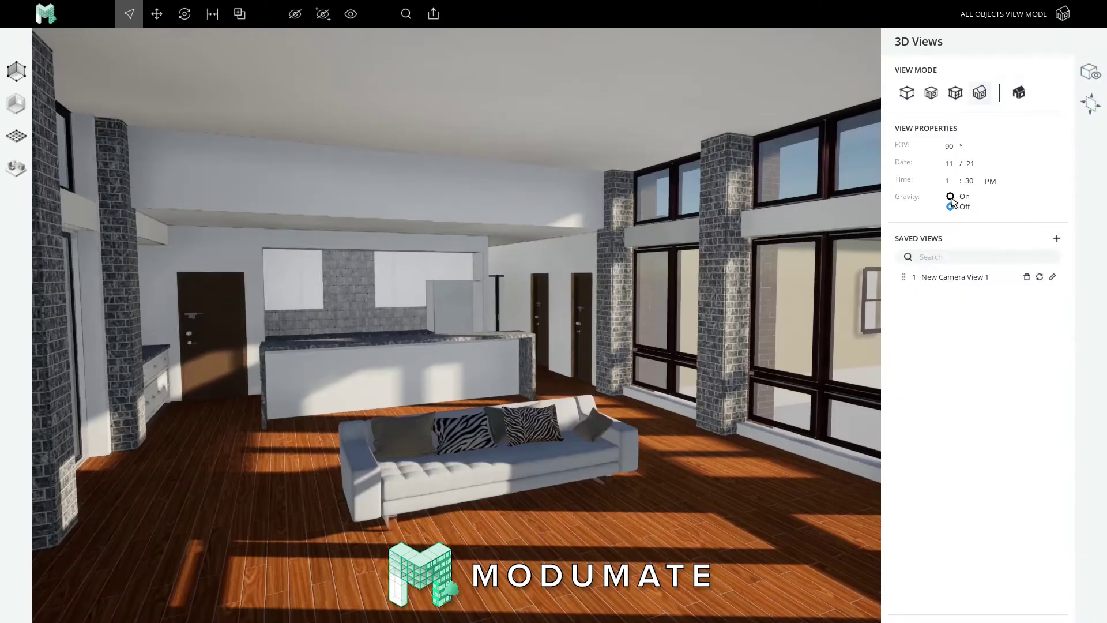
click(950, 196)
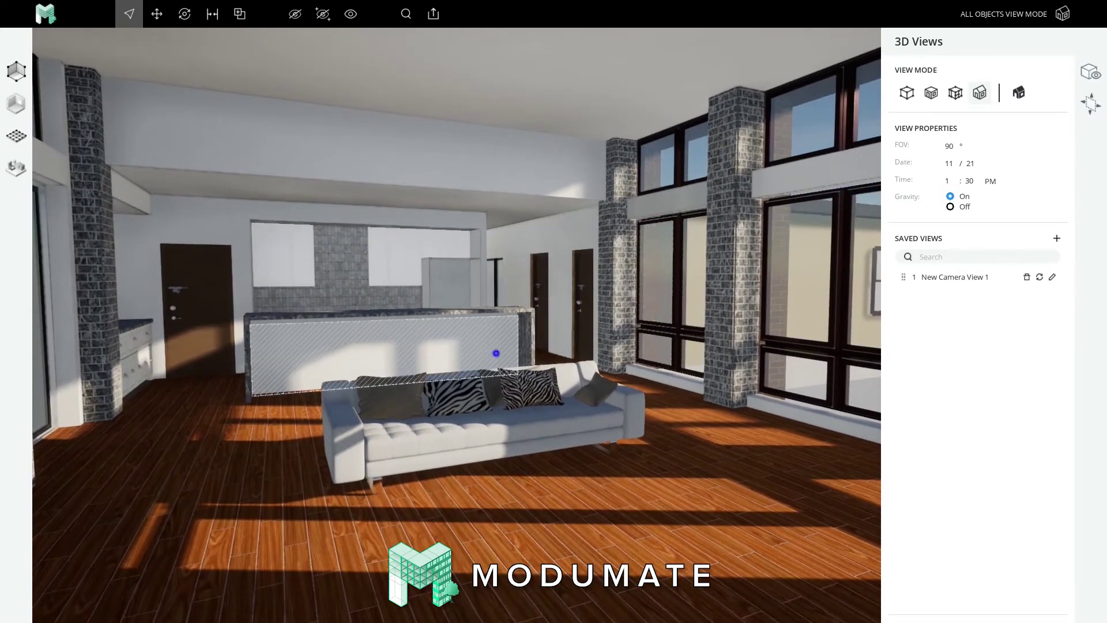
right_drag(495, 352, 410, 348)
key(w)
key(w)
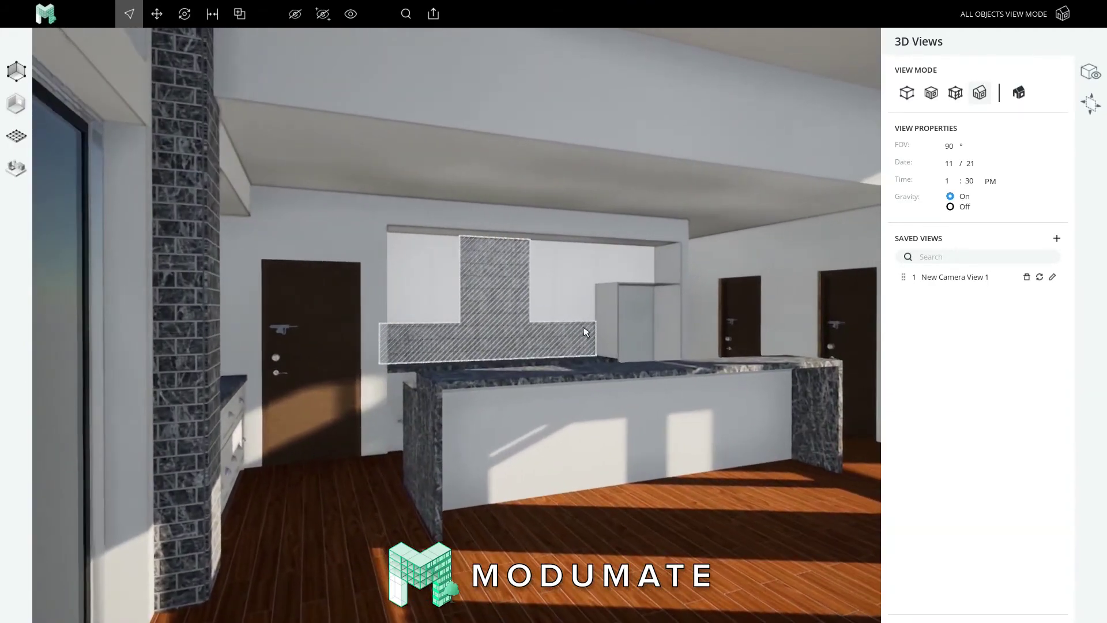
click(1089, 73)
right_drag(611, 352, 721, 356)
key(w)
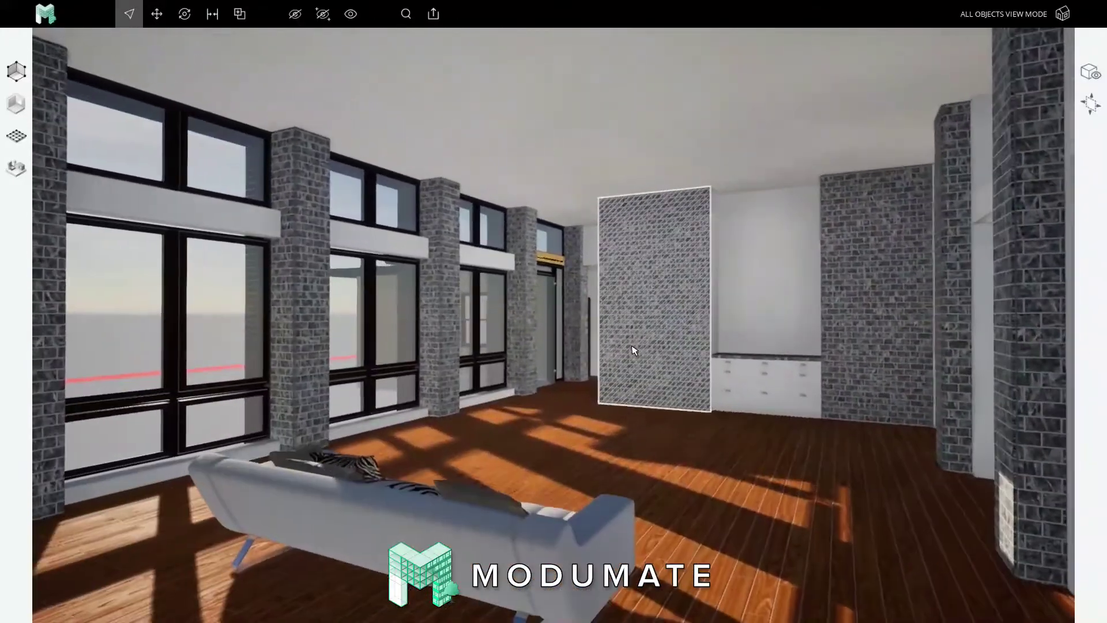
Step: Turn gravity off for the 3D view and close its properties
click(1090, 72)
click(950, 207)
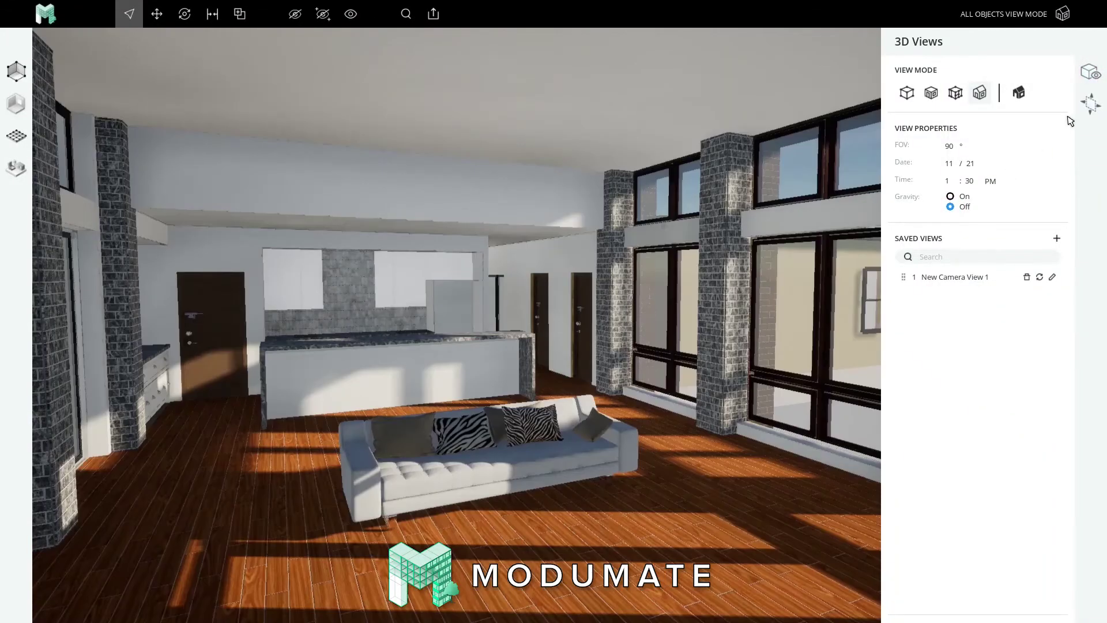
click(1091, 79)
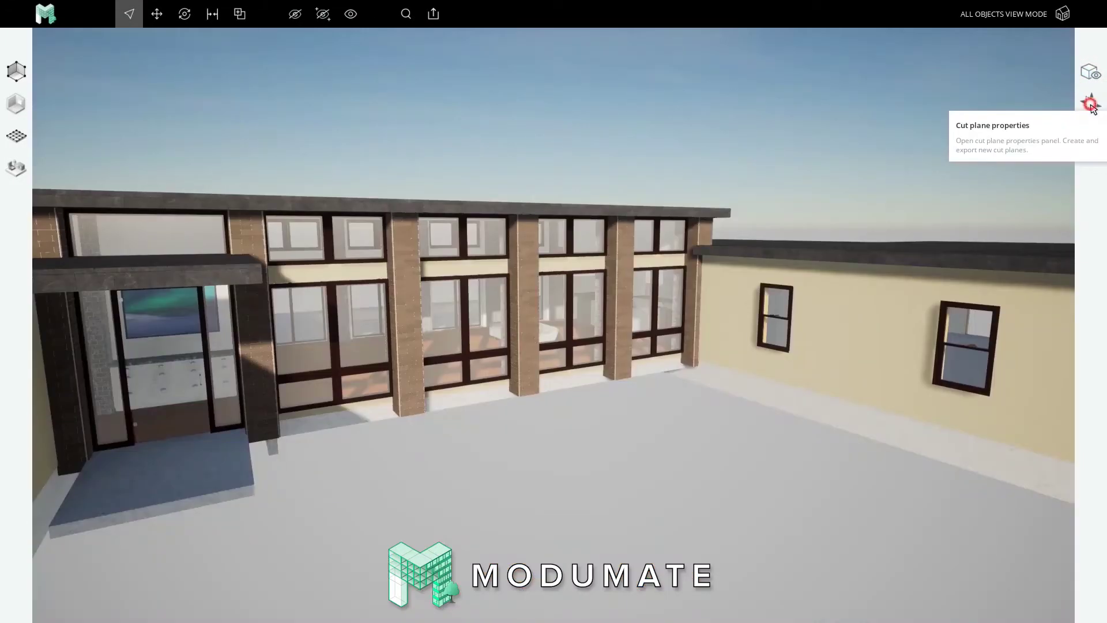
Step: Draw a horizontal cut plane about 2' 11" high from the edge of the brick column between the courtyard windows
click(1090, 105)
click(924, 131)
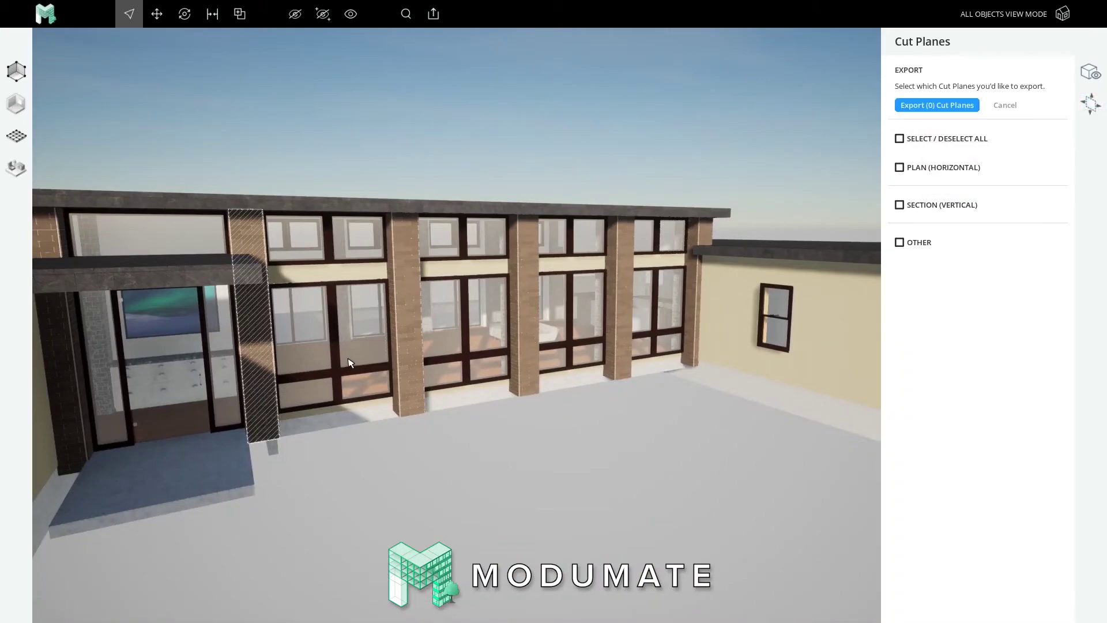
scroll(348, 359, up, 3)
scroll(352, 360, up, 5)
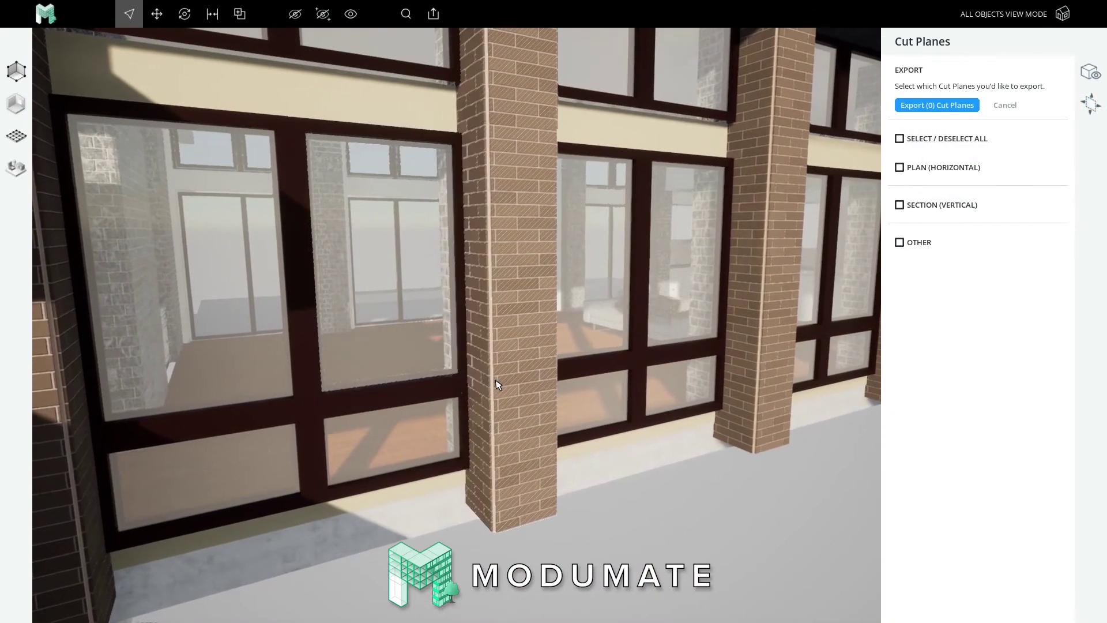
click(1005, 105)
click(940, 91)
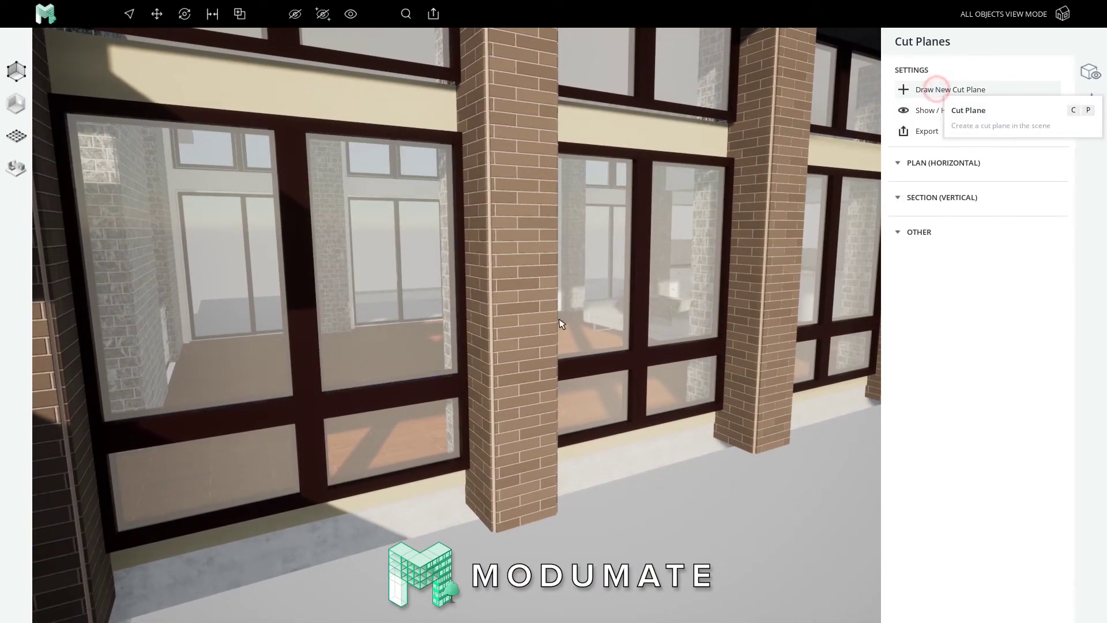
click(493, 381)
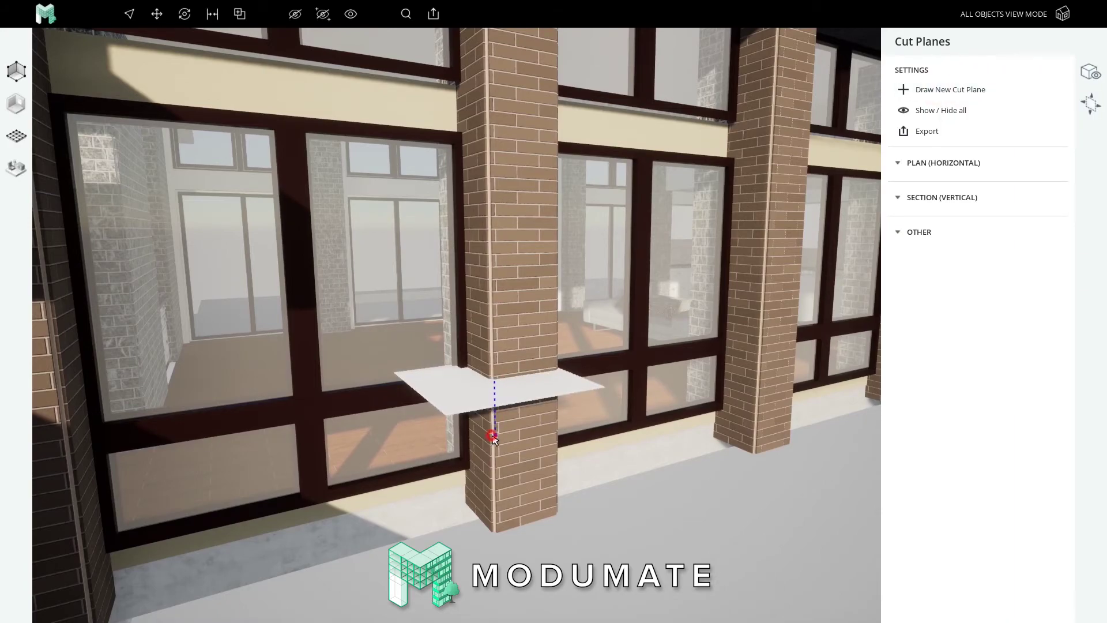
click(494, 437)
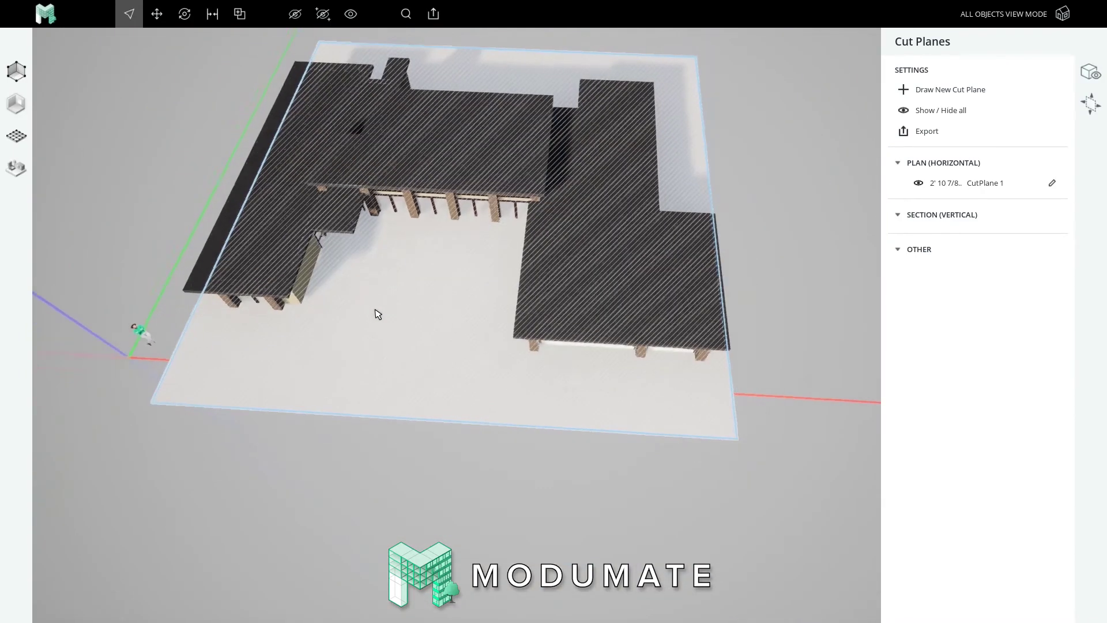
Step: Export the horizontal cut plane as a DWG and inspect the floor plan's walls, doors and windows in AutoCAD
click(925, 131)
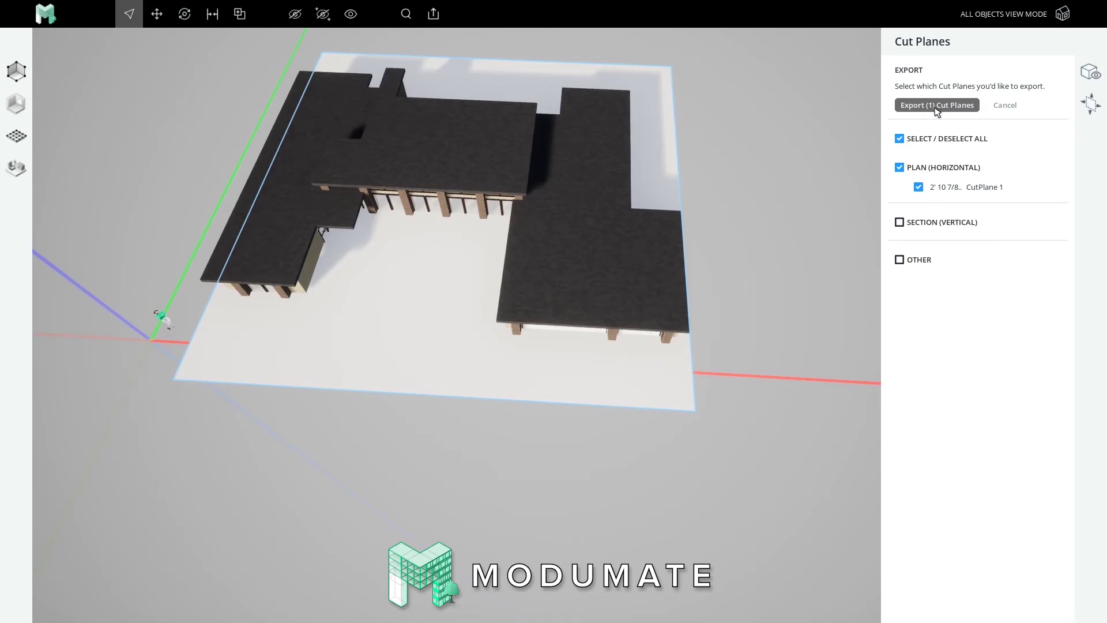
click(935, 106)
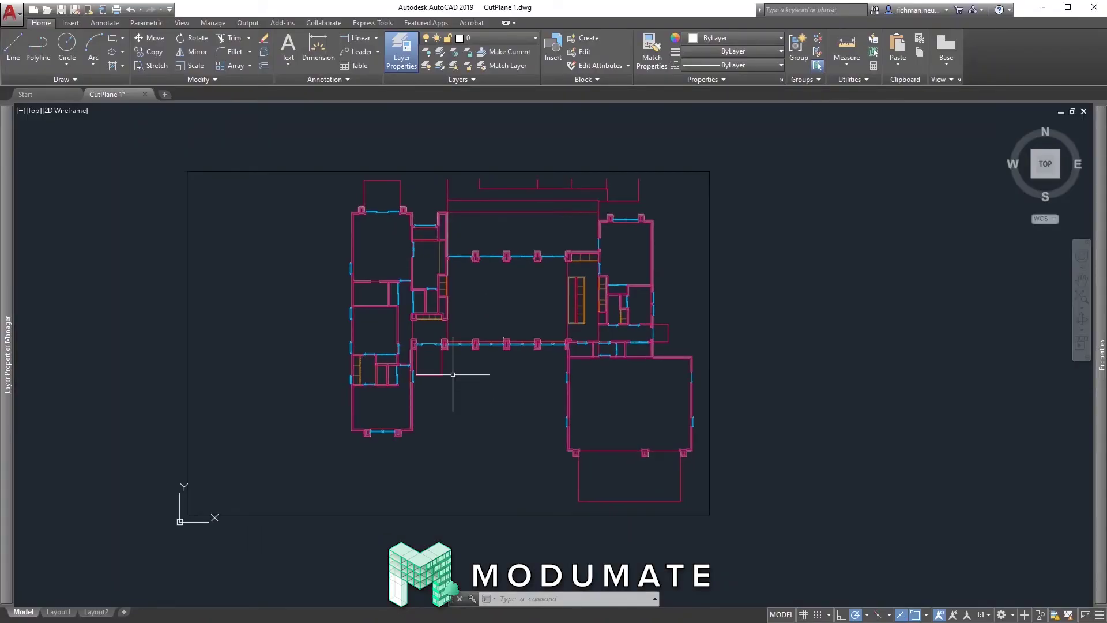
scroll(413, 378, up, 5)
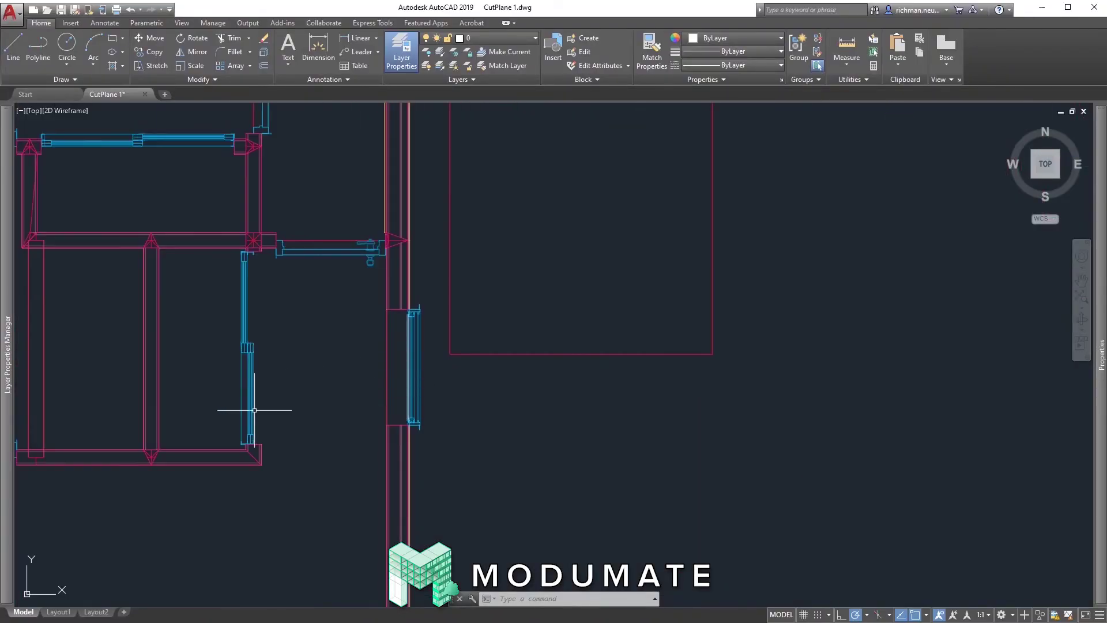
scroll(303, 410, up, 3)
scroll(706, 396, down, 3)
scroll(550, 393, down, 2)
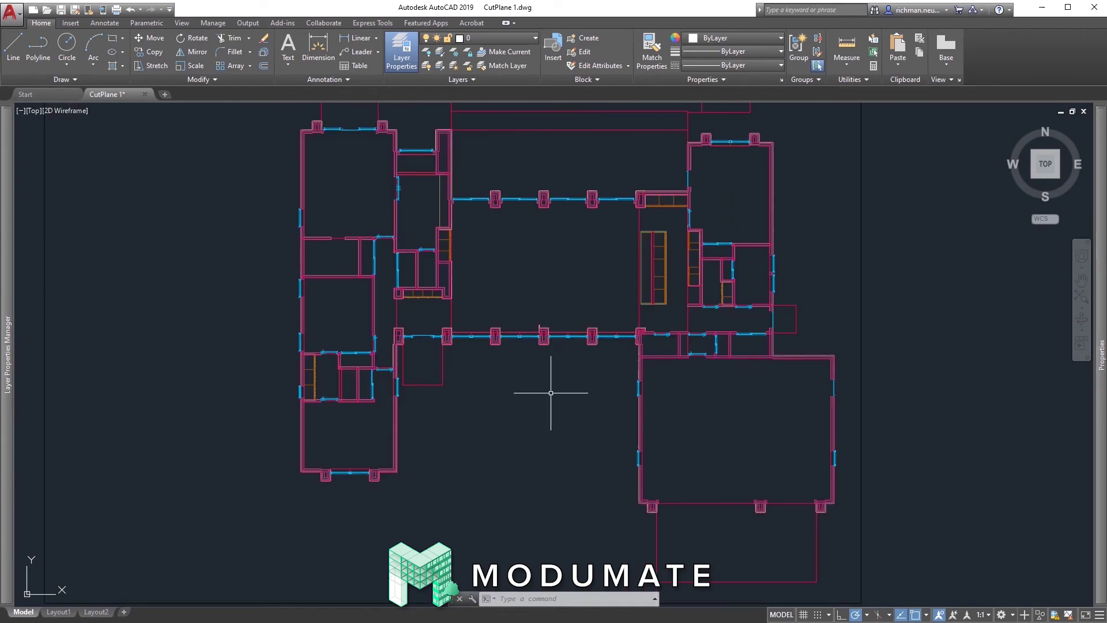